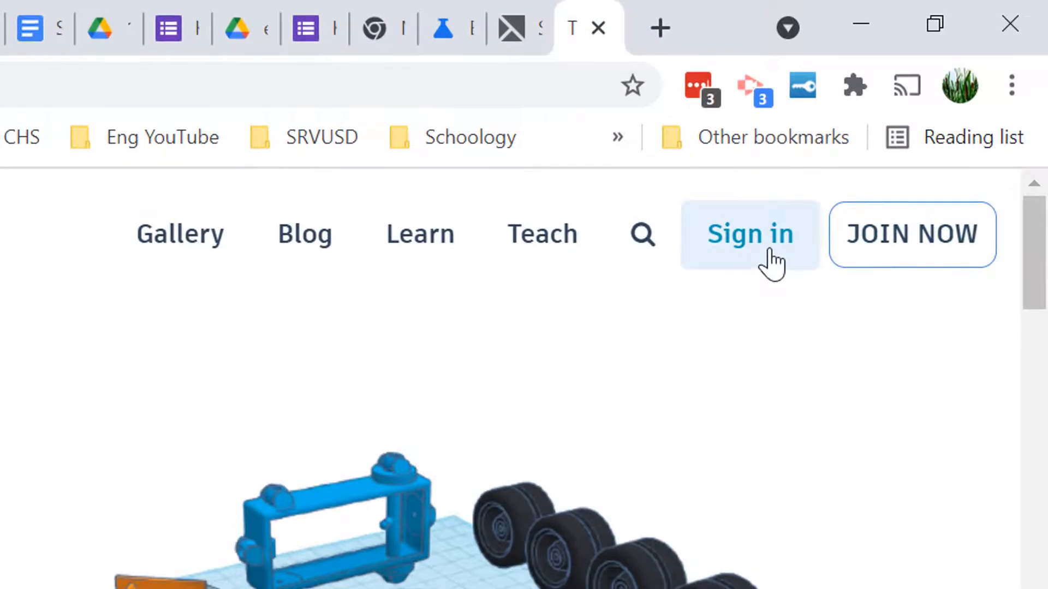
- Sign in to Tinkercad with a Google account
left_click(762, 235)
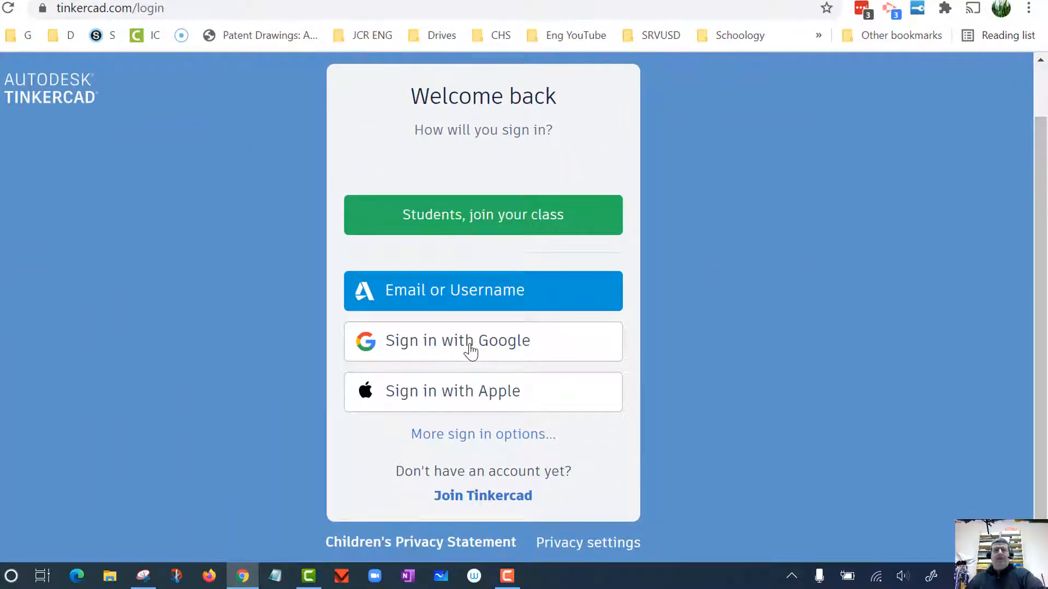
left_click(470, 346)
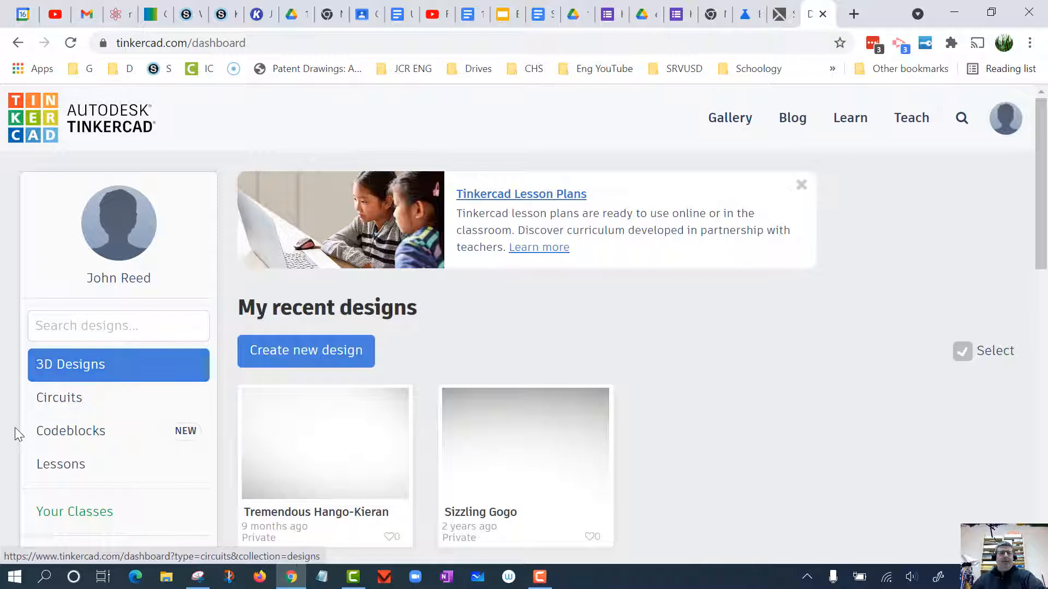
- Show the Circuits designs on the dashboard and create a new circuit
scroll(14, 428, "down", 1)
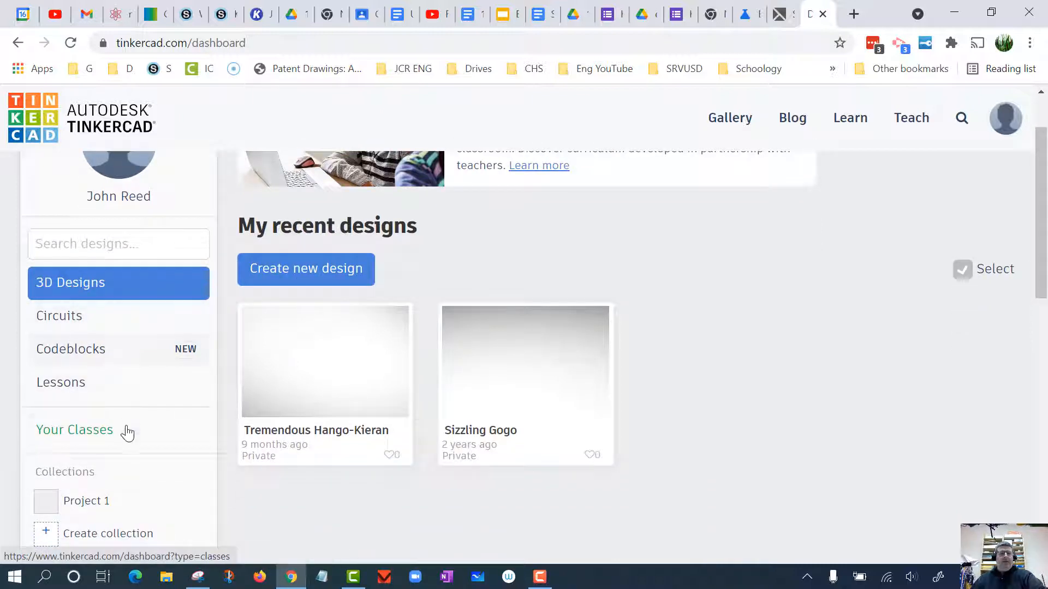
scroll(123, 443, "down", 1)
scroll(77, 447, "up", 1)
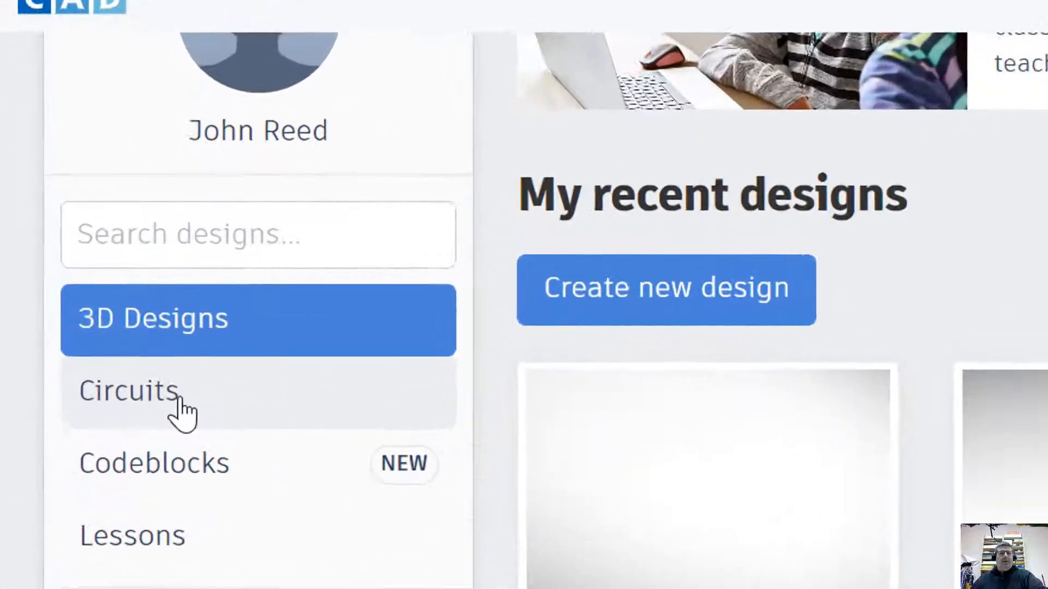
left_click(58, 319)
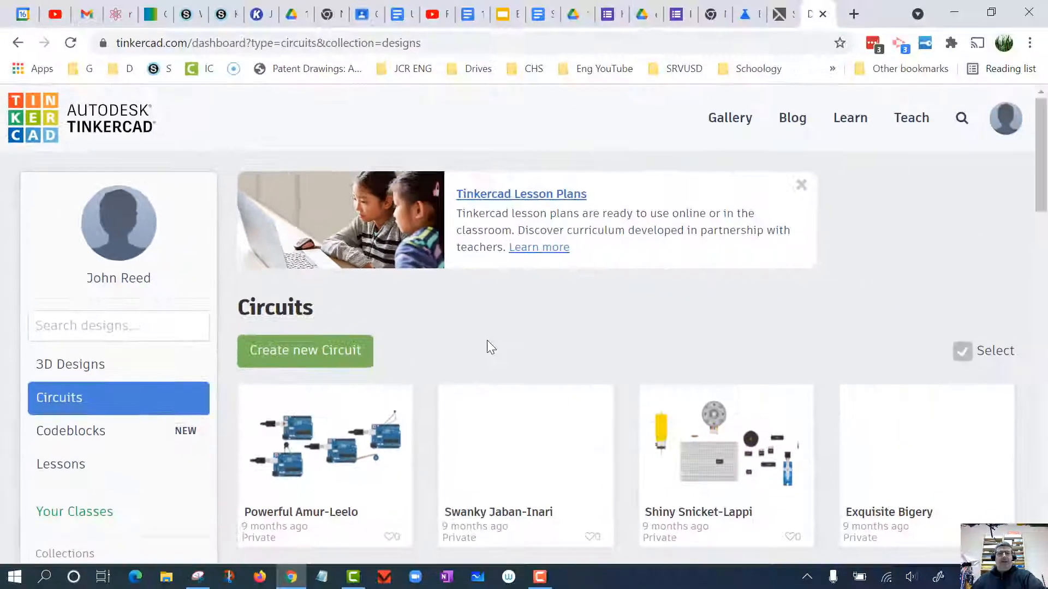
scroll(491, 349, "down", 8)
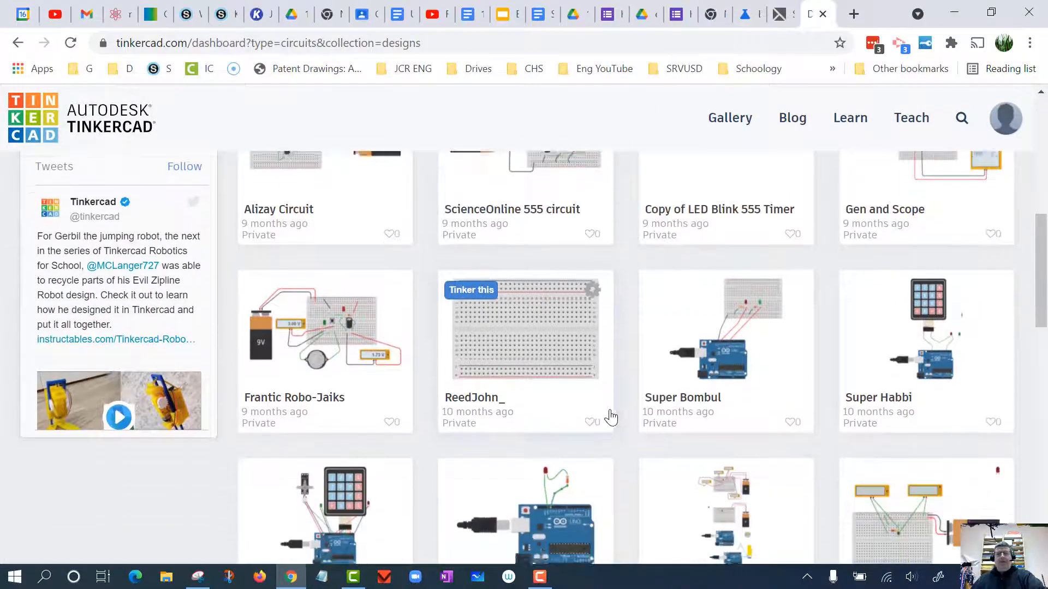
scroll(610, 413, "up", 5)
scroll(610, 413, "up", 3)
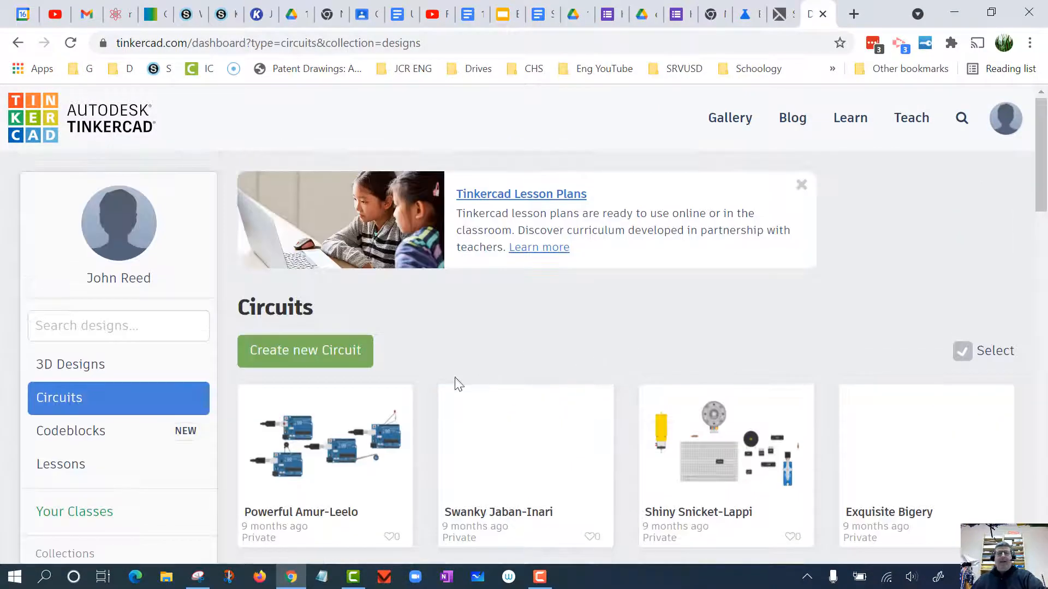
left_click(306, 352)
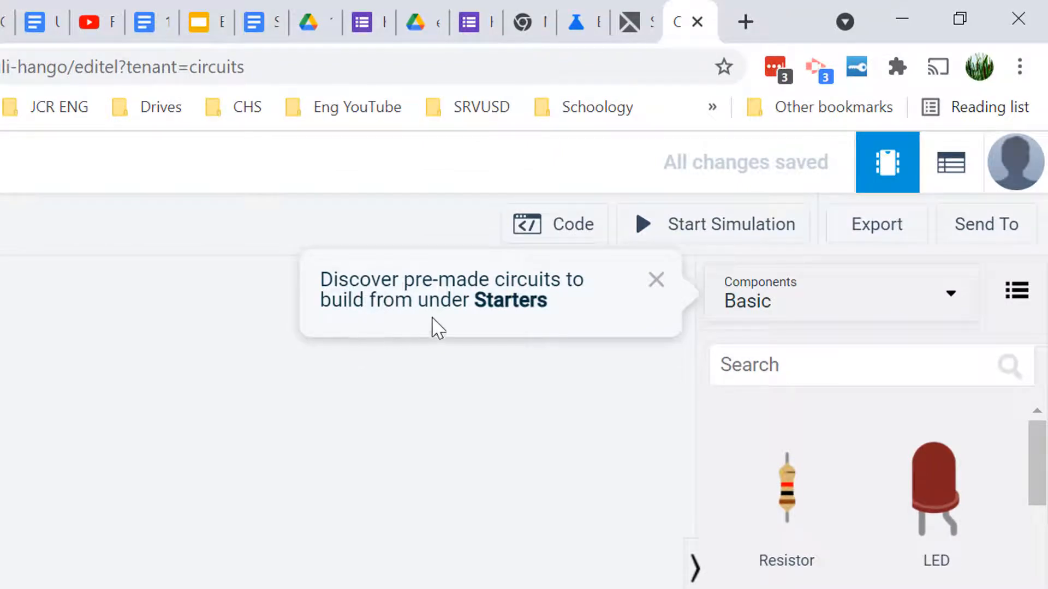
- Browse the pre-made Basic starter circuits in the circuit editor's library
left_click(951, 305)
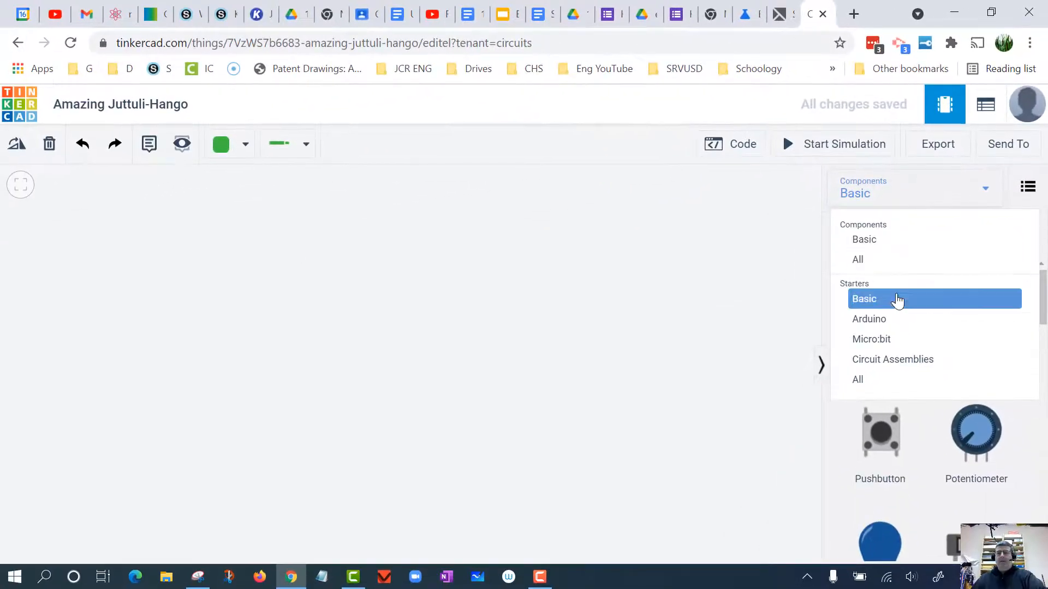
left_click(902, 306)
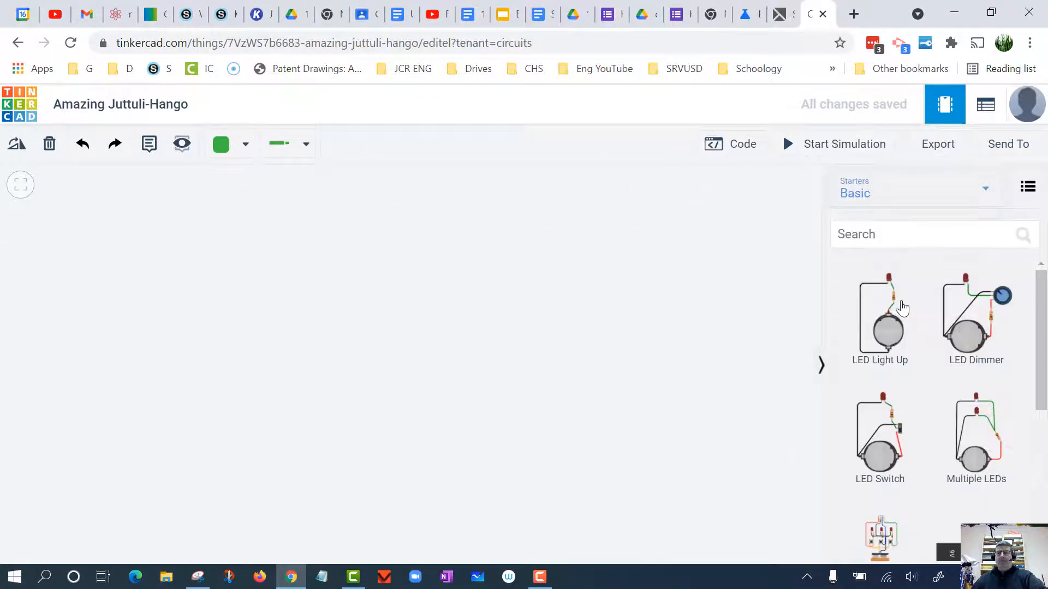
left_click_drag(1041, 311, 951, 168)
left_click(961, 195)
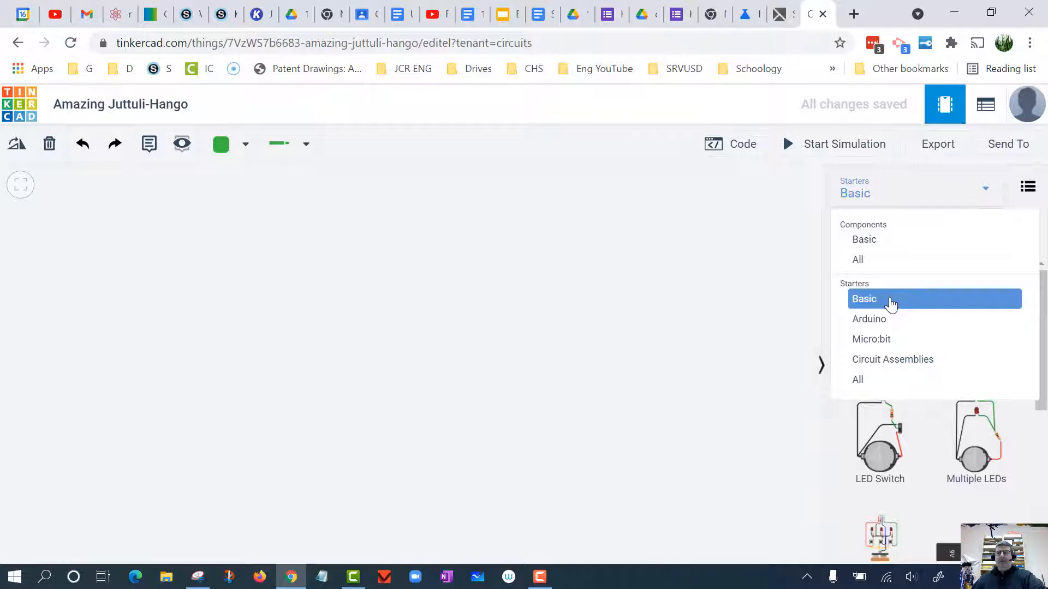
left_click(890, 303)
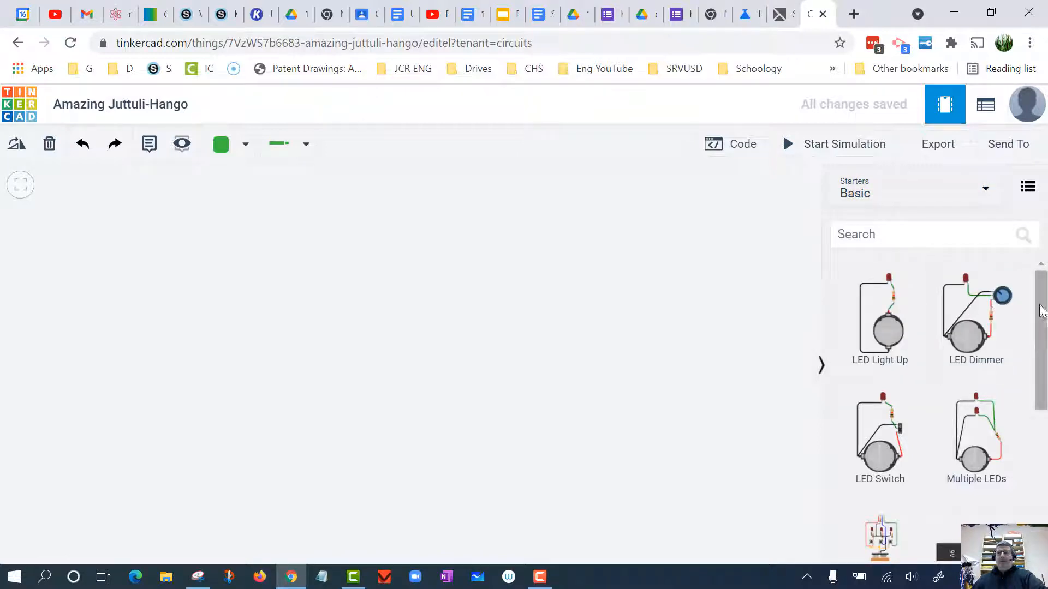
scroll(1041, 310, "down", 2)
scroll(1041, 310, "up", 2)
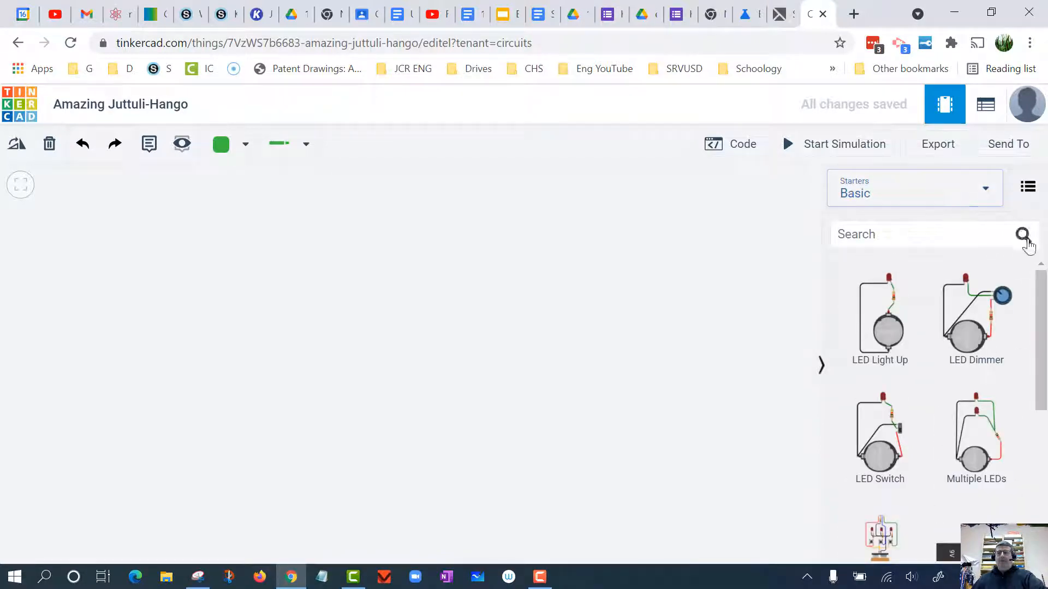
scroll(1041, 328, "down", 5)
scroll(1041, 327, "up", 5)
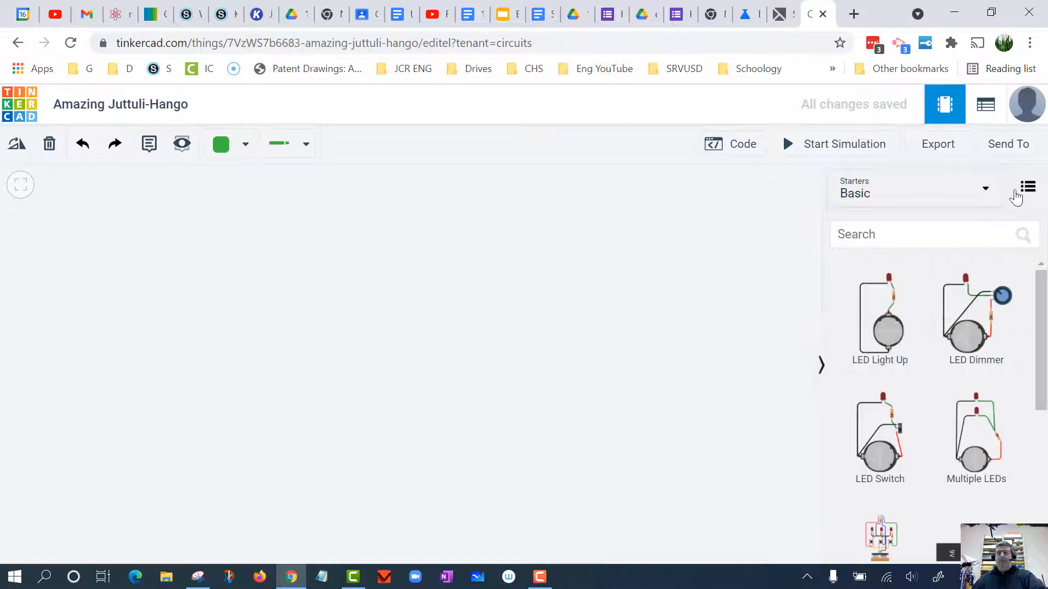
- Show the library as a list with descriptions and switch it to the Basic components
left_click(1027, 188)
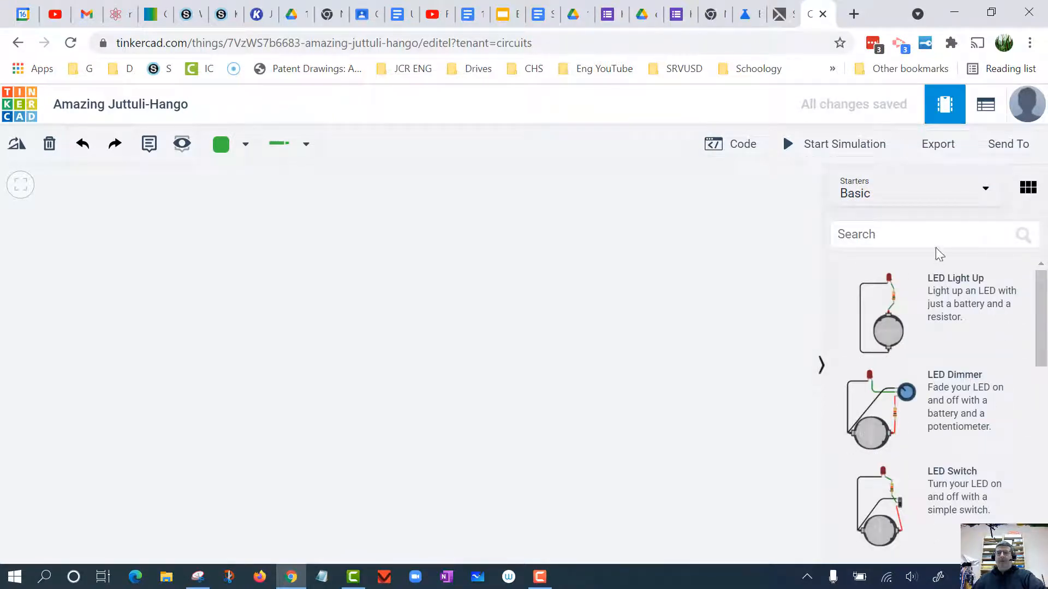
left_click(905, 202)
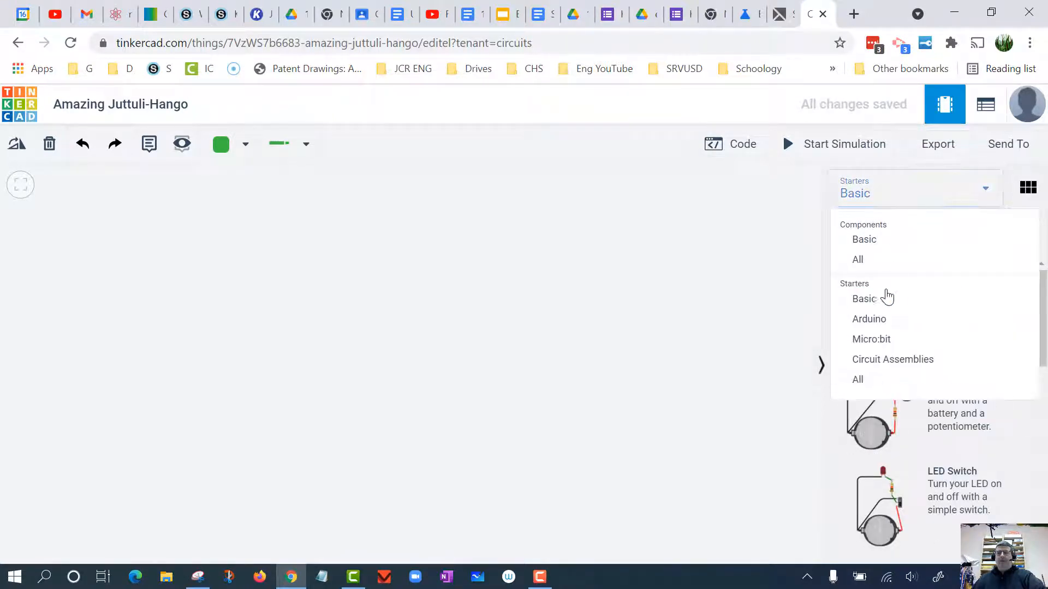
left_click(886, 240)
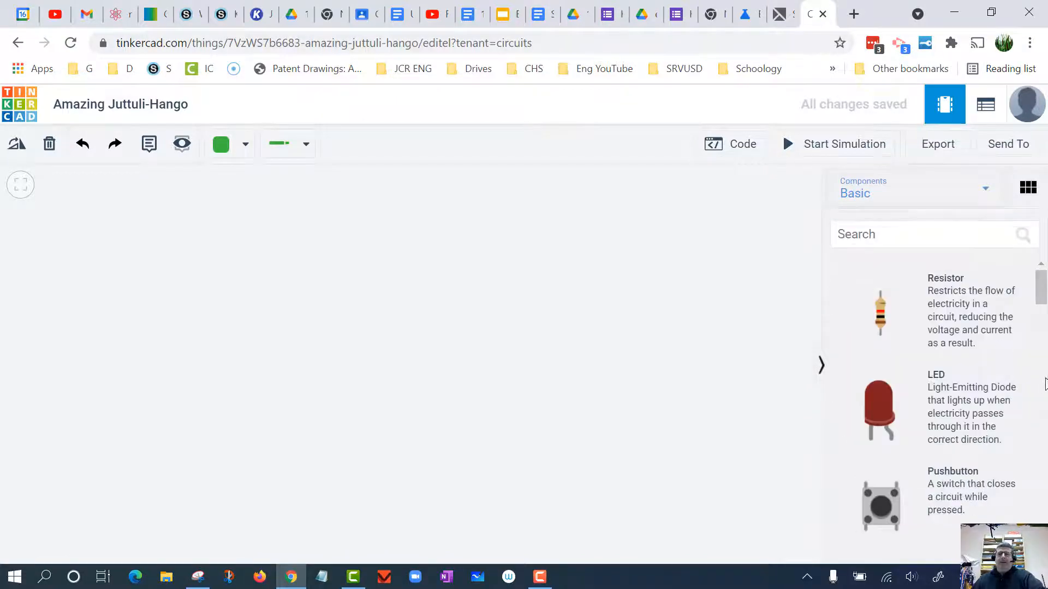
- Place a Breadboard Small in the workspace and a 9V Battery to the right of it
left_click_drag(1041, 285, 1045, 376)
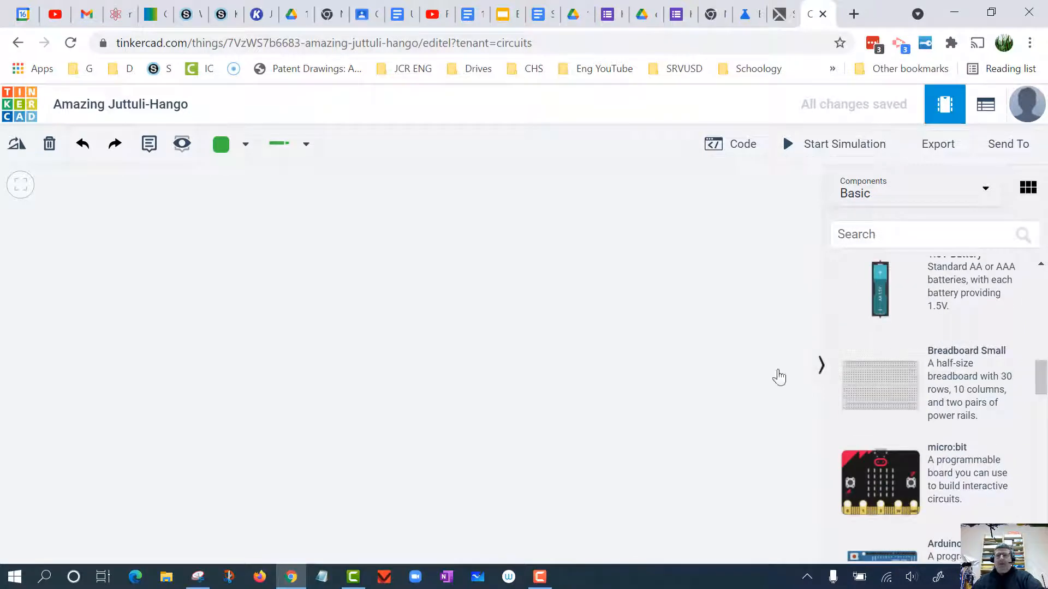
left_click(394, 326)
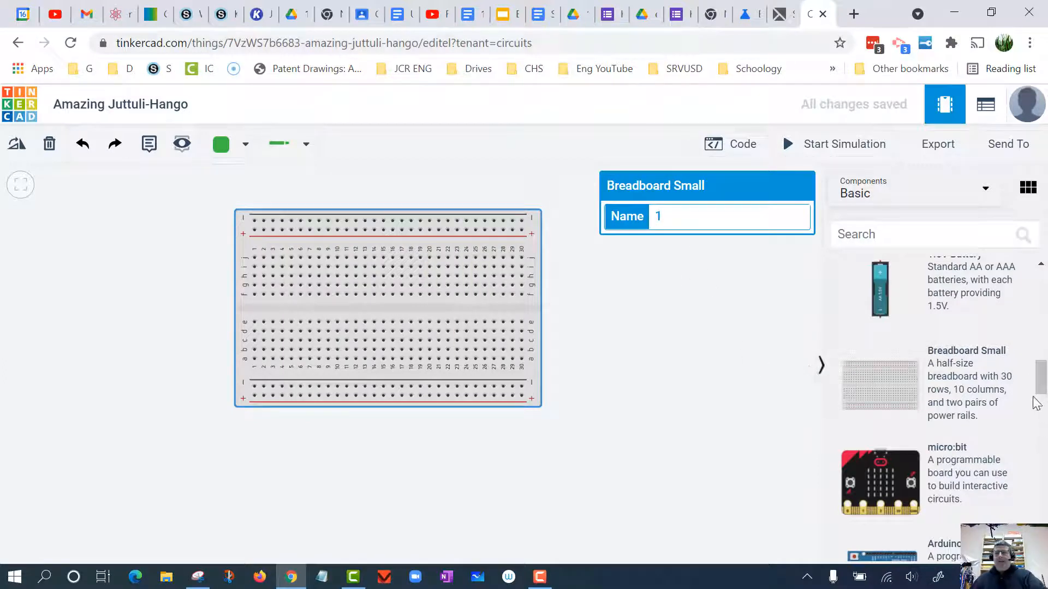
left_click_drag(1036, 403, 1023, 356)
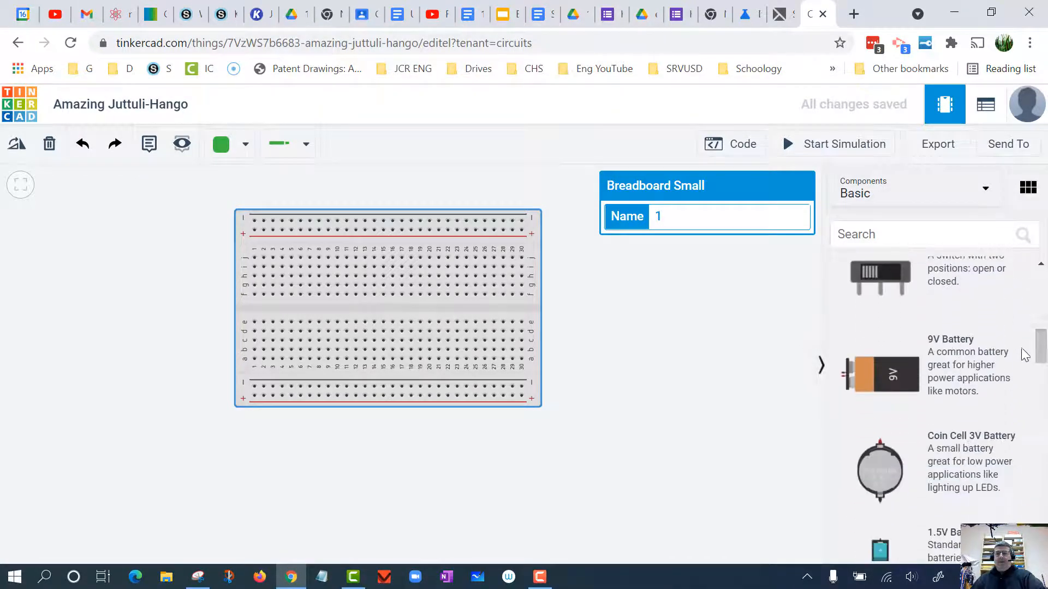
left_click_drag(883, 382, 600, 279)
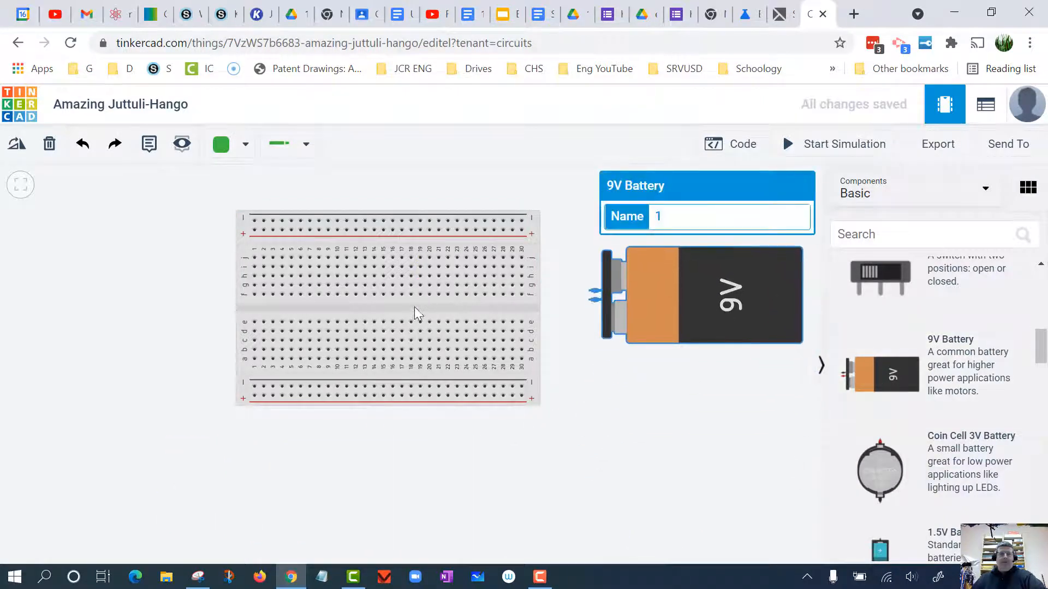
- Move the breadboard further left and the battery slightly down to leave wiring room between them
left_click_drag(414, 307, 288, 322)
left_click_drag(692, 308, 680, 350)
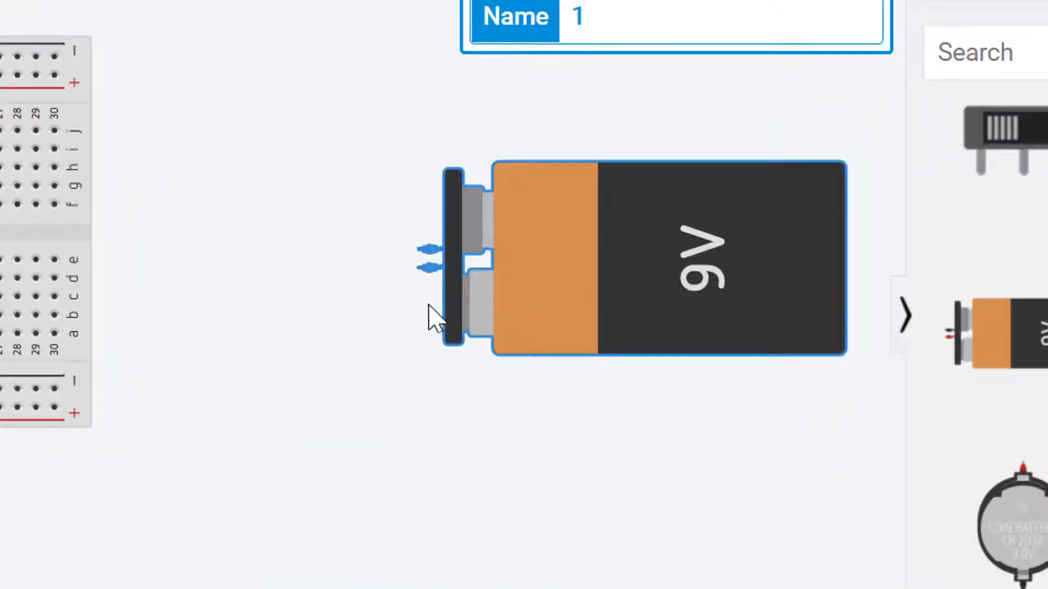
scroll(375, 410, "up", 2)
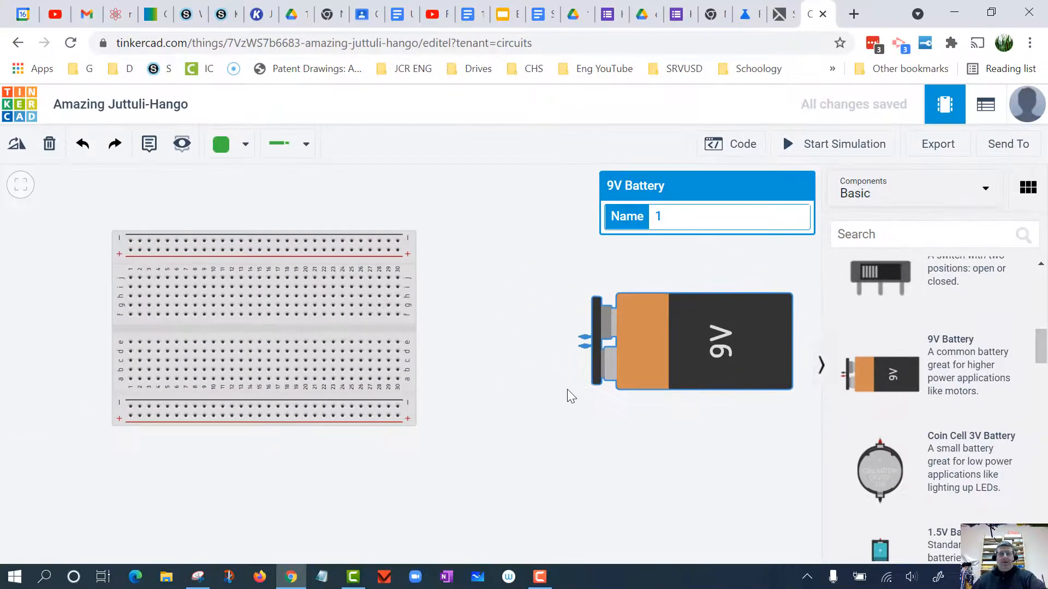
- Wire the battery's positive terminal to the last hole of the breadboard's lower positive rail, bending the wire along the way
left_click(579, 345)
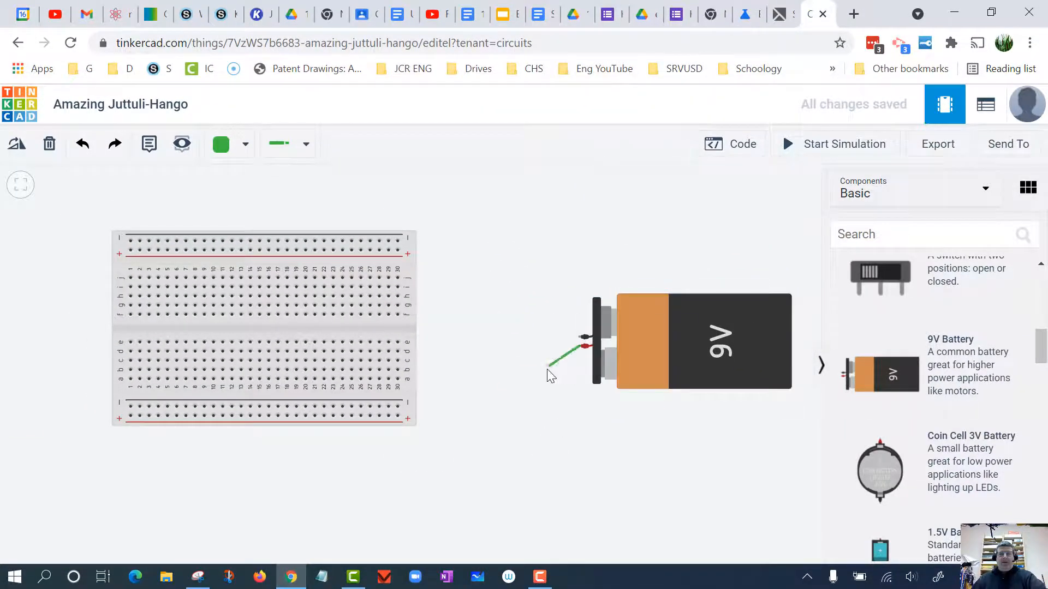
left_click(545, 387)
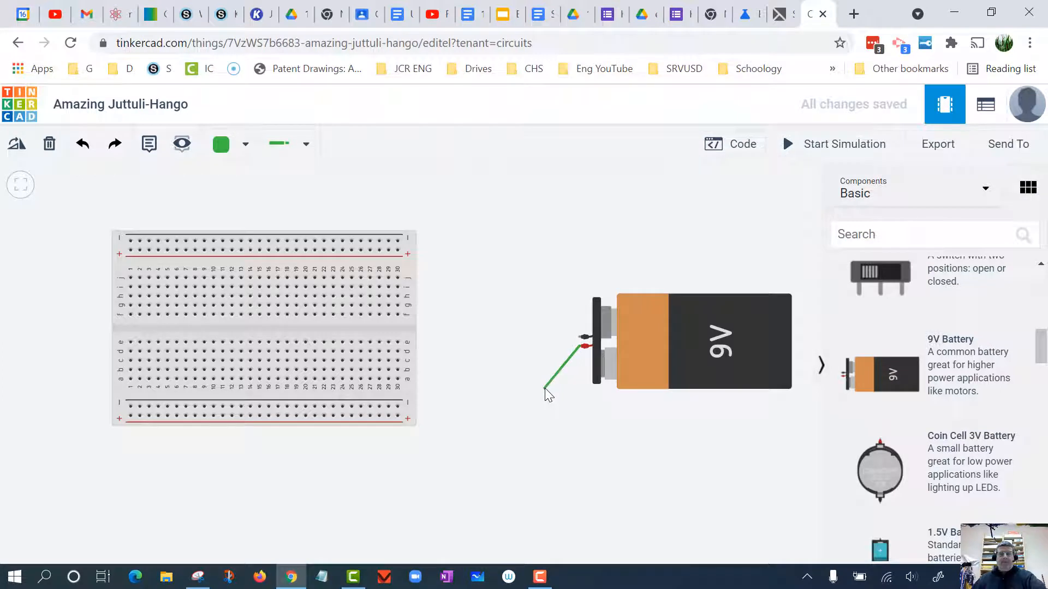
left_click(479, 415)
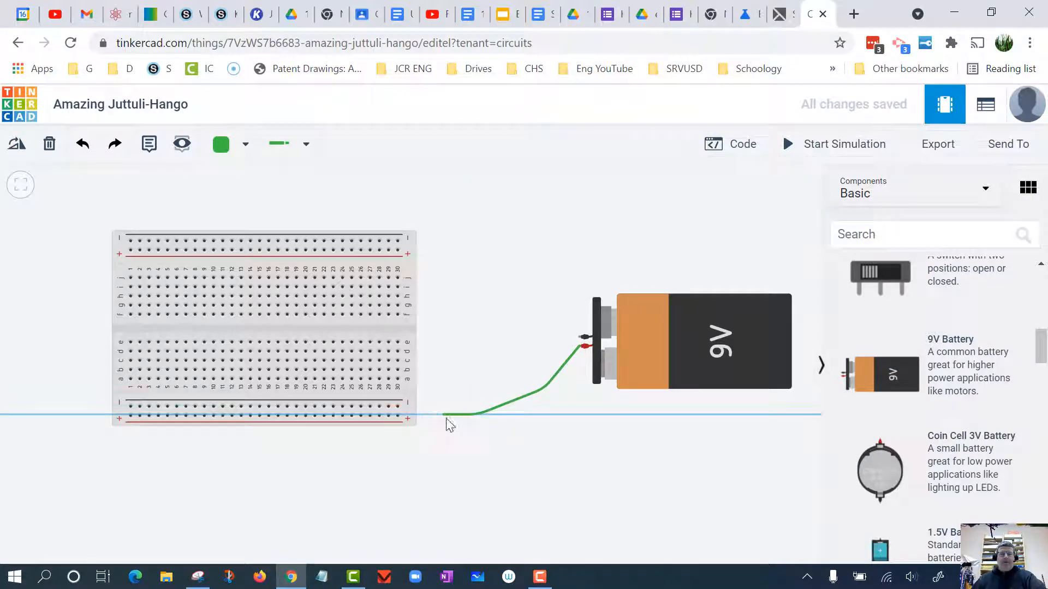
left_click(399, 418)
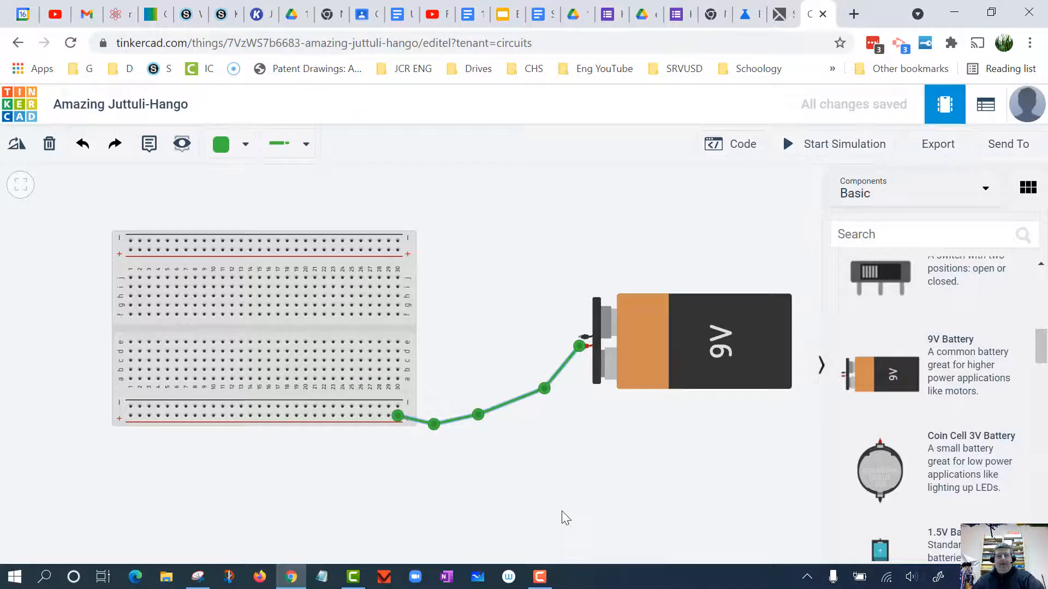
- Add extra bend points along the middle stretch of the wire from the positive terminal
left_click(506, 404)
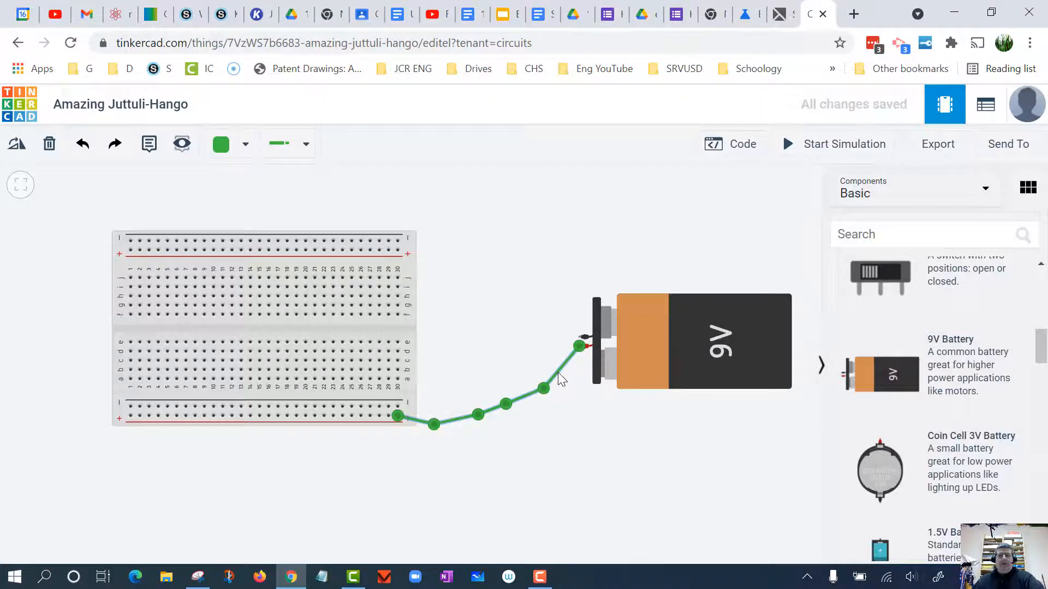
left_click(611, 457)
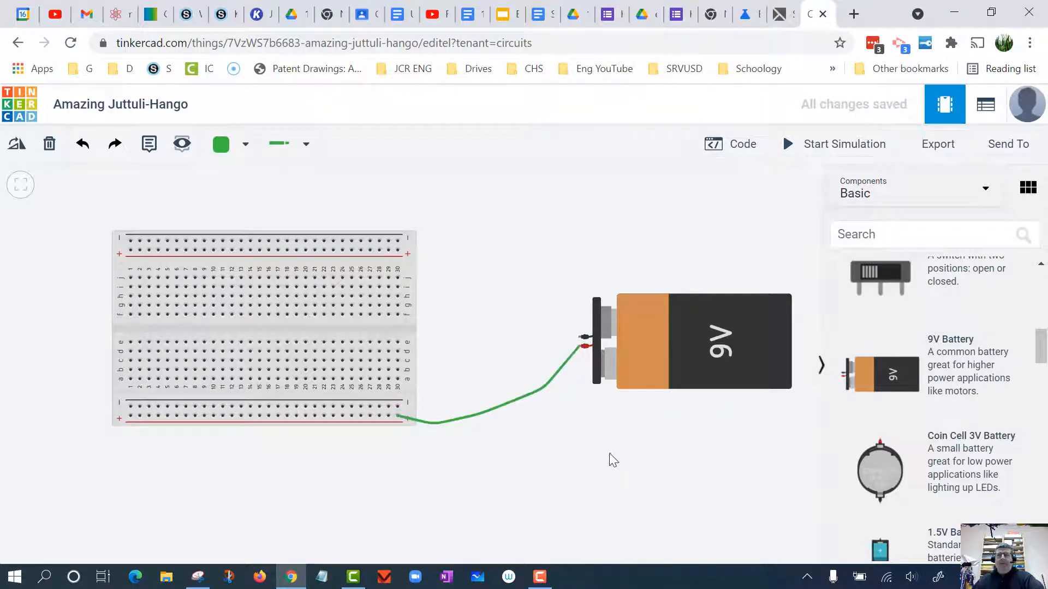
left_click(518, 399)
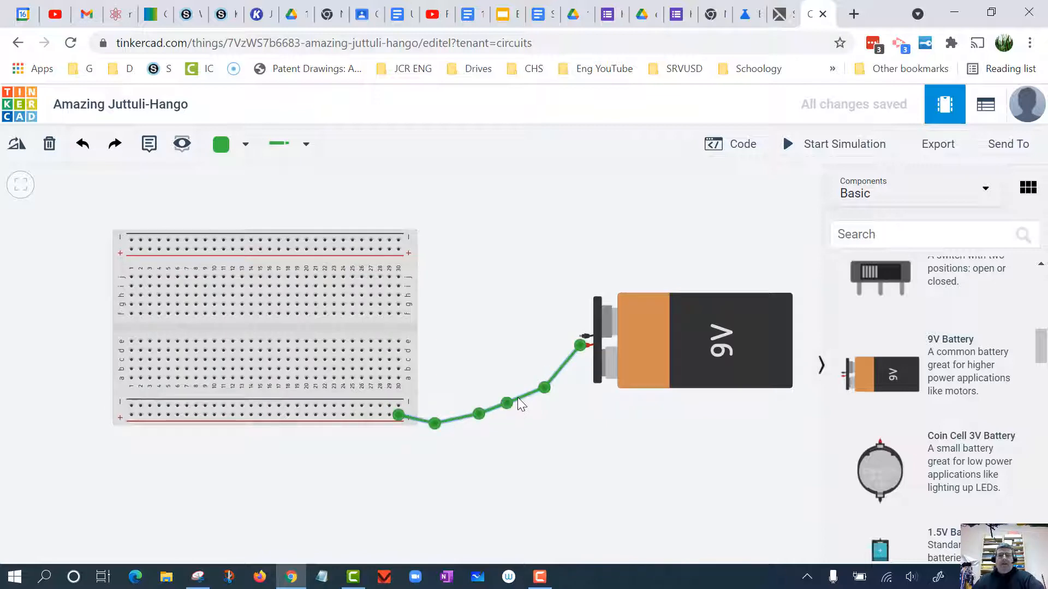
left_click(595, 452)
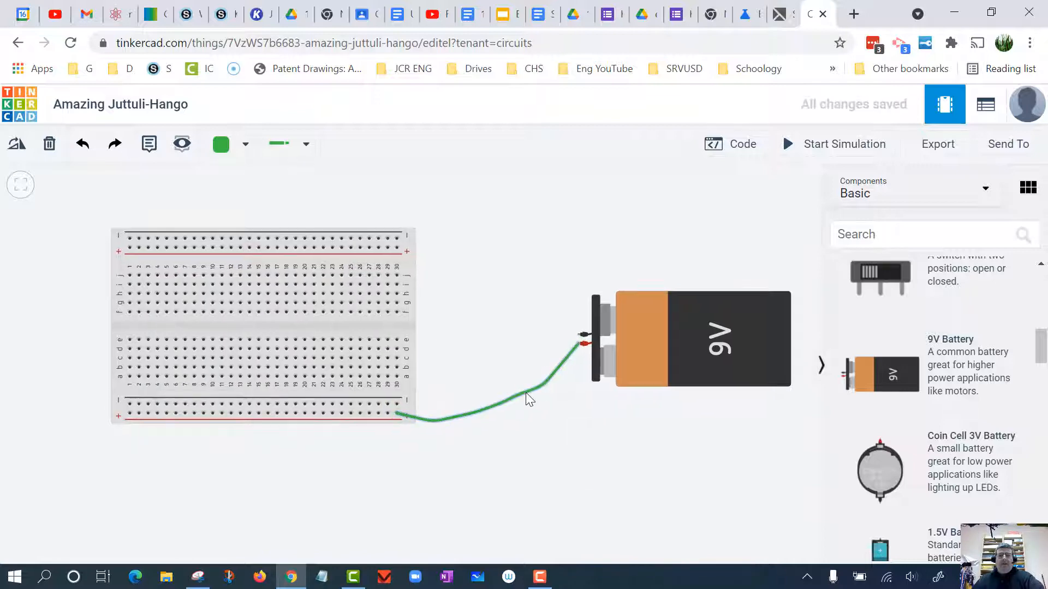
left_click(526, 393)
left_click(576, 439)
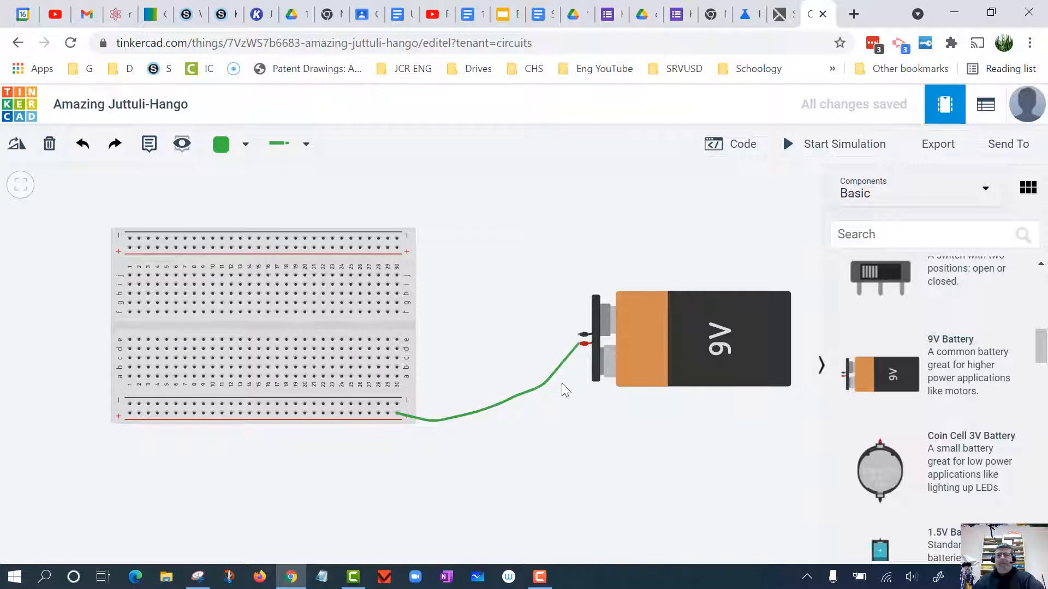
- Change the colour of the wire from the positive terminal to Red
left_click(548, 377)
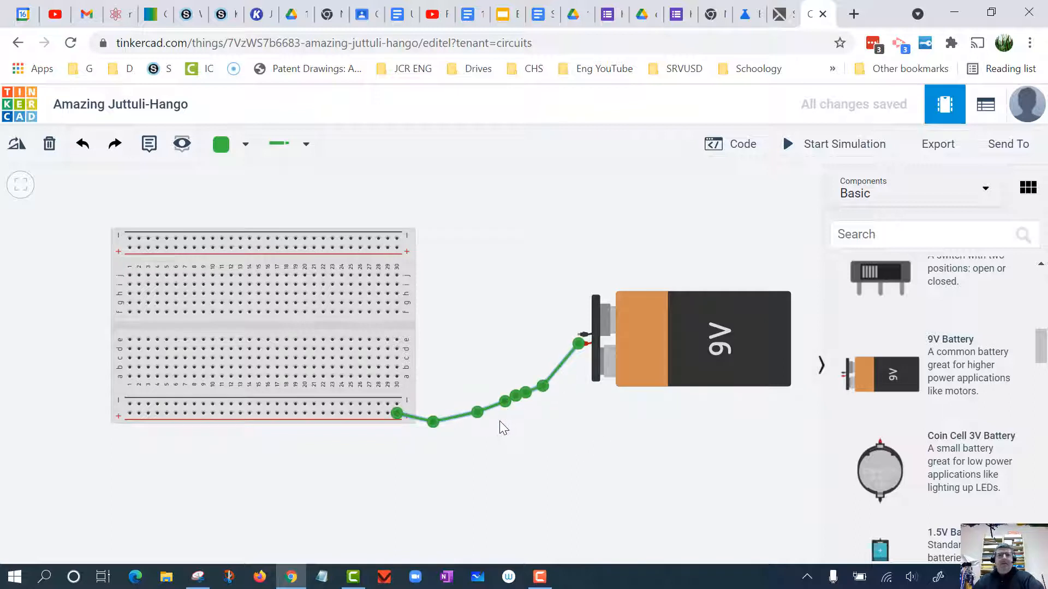
left_click(245, 145)
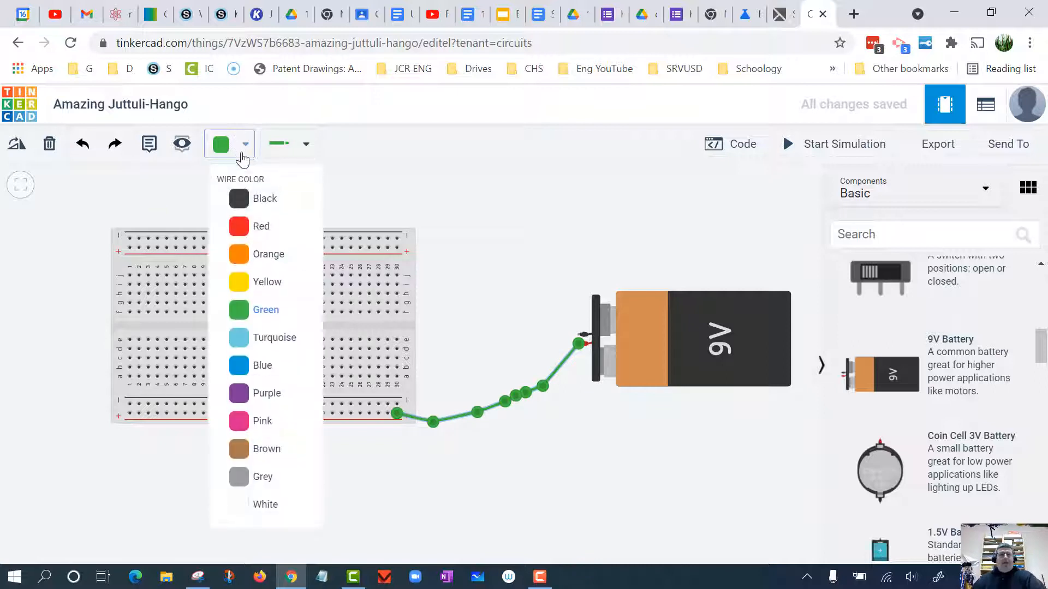
left_click(267, 228)
left_click(709, 540)
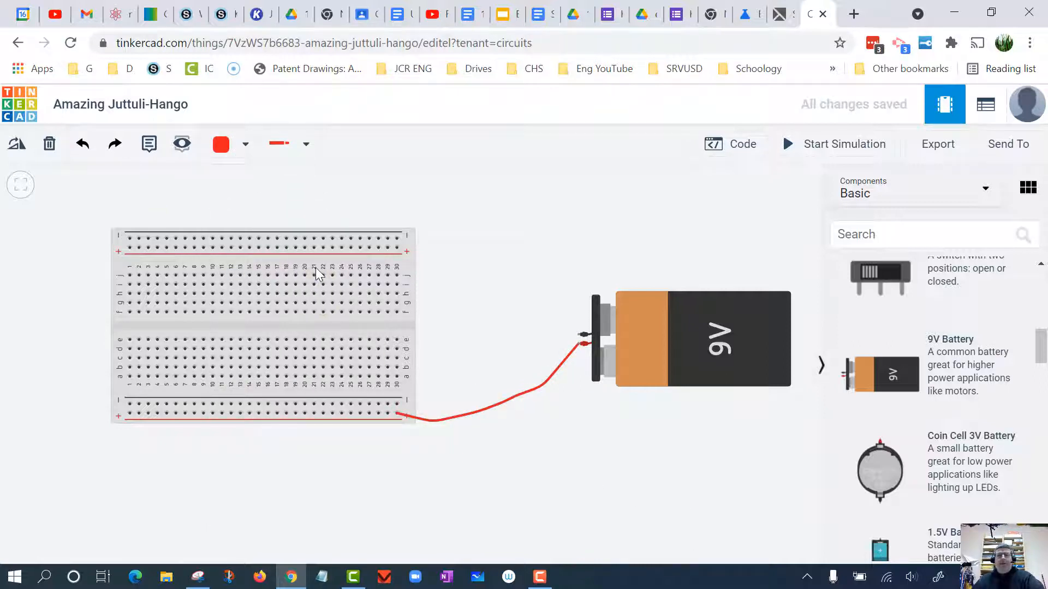
- Wire the battery's negative terminal to the last hole of the breadboard's upper negative rail, bending the wire along the way
left_click(578, 334)
left_click(453, 244)
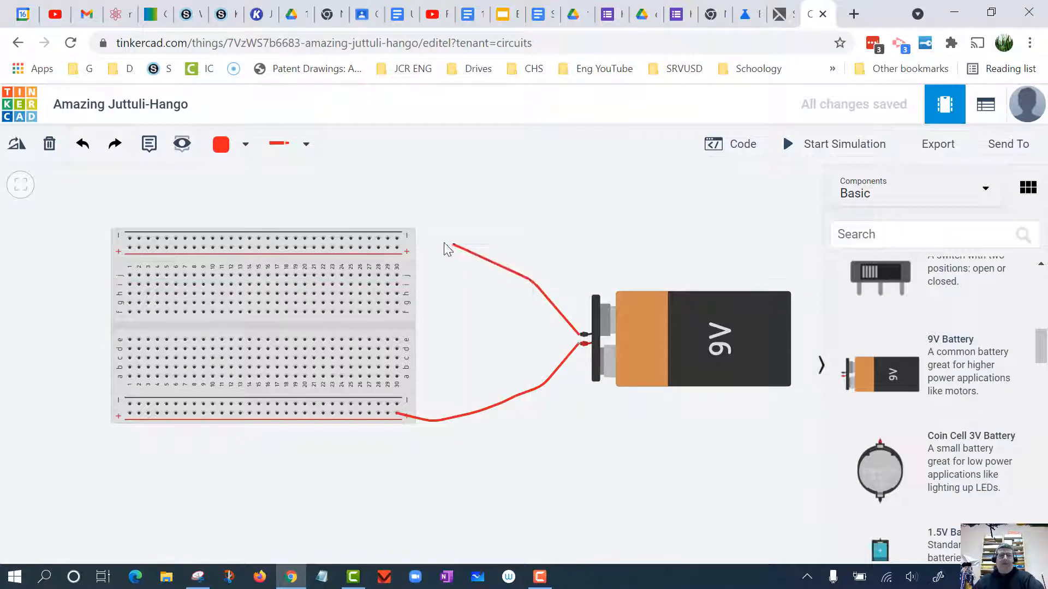
left_click(397, 239)
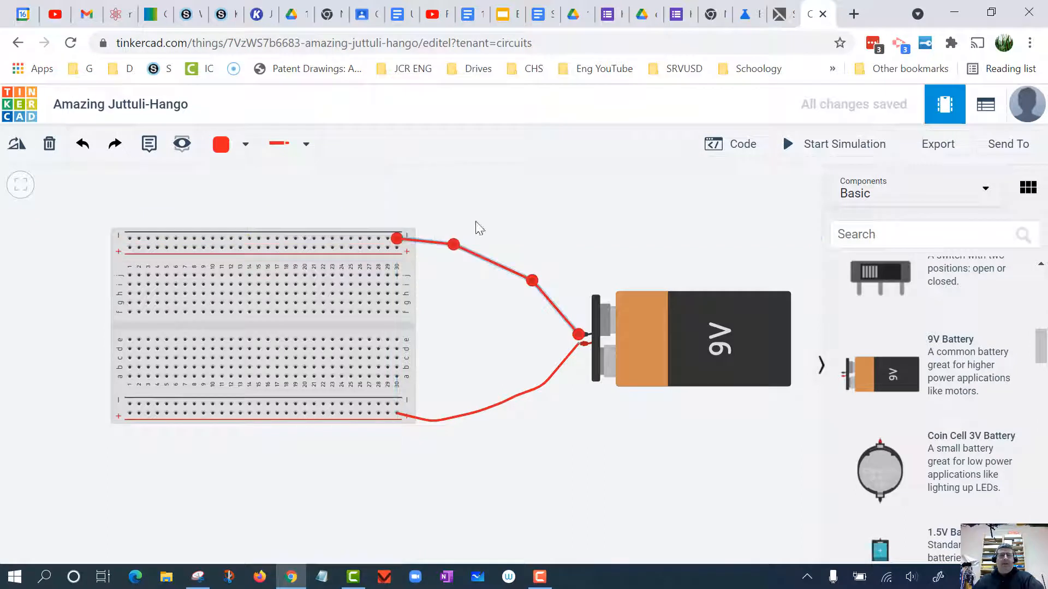
left_click(607, 221)
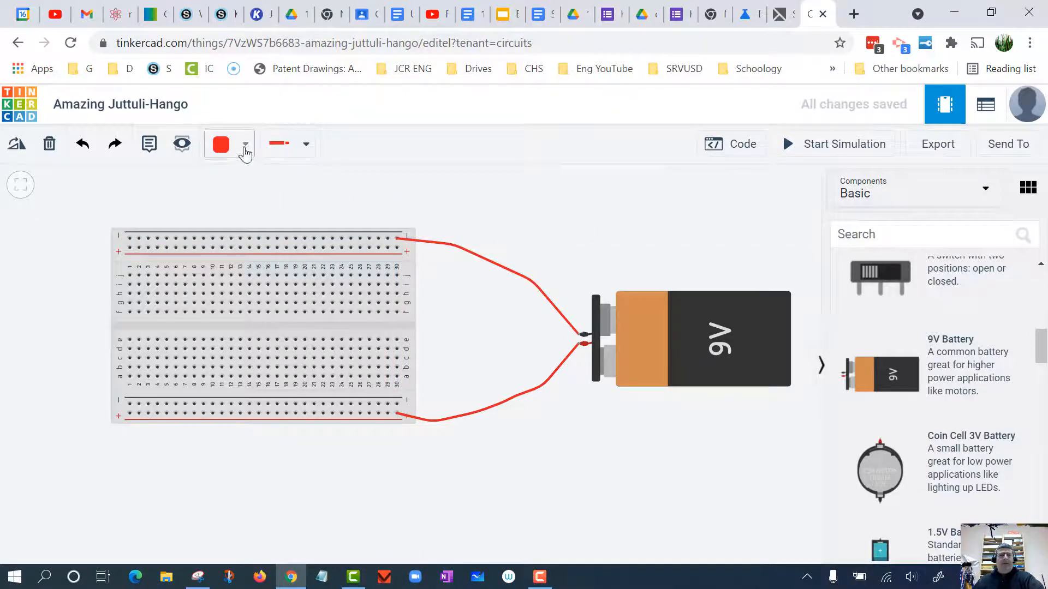
- Change the colour of the wire from the negative terminal to Black
left_click(462, 247)
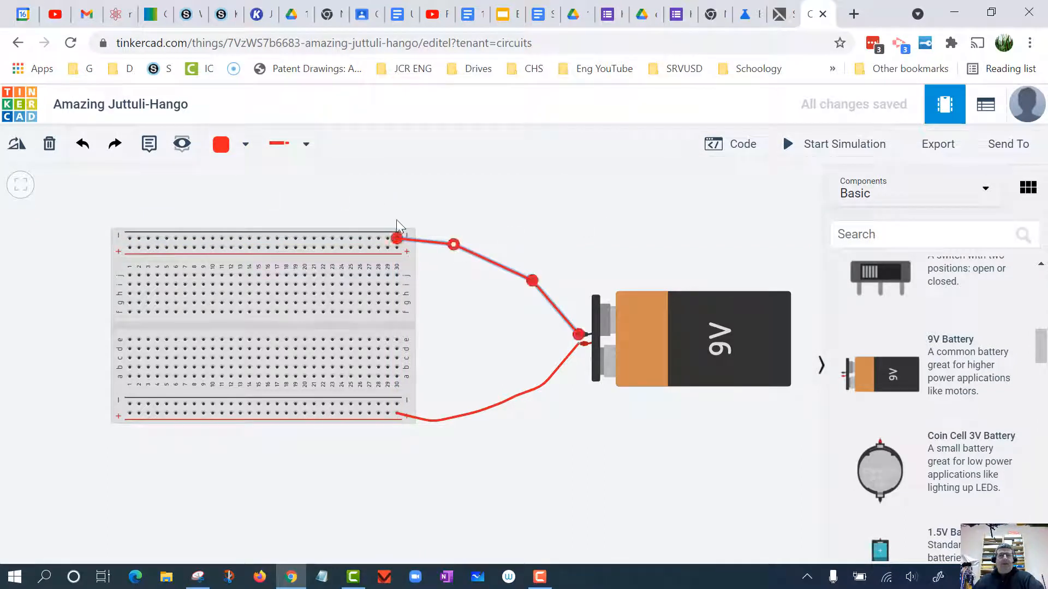
left_click(245, 144)
left_click(257, 202)
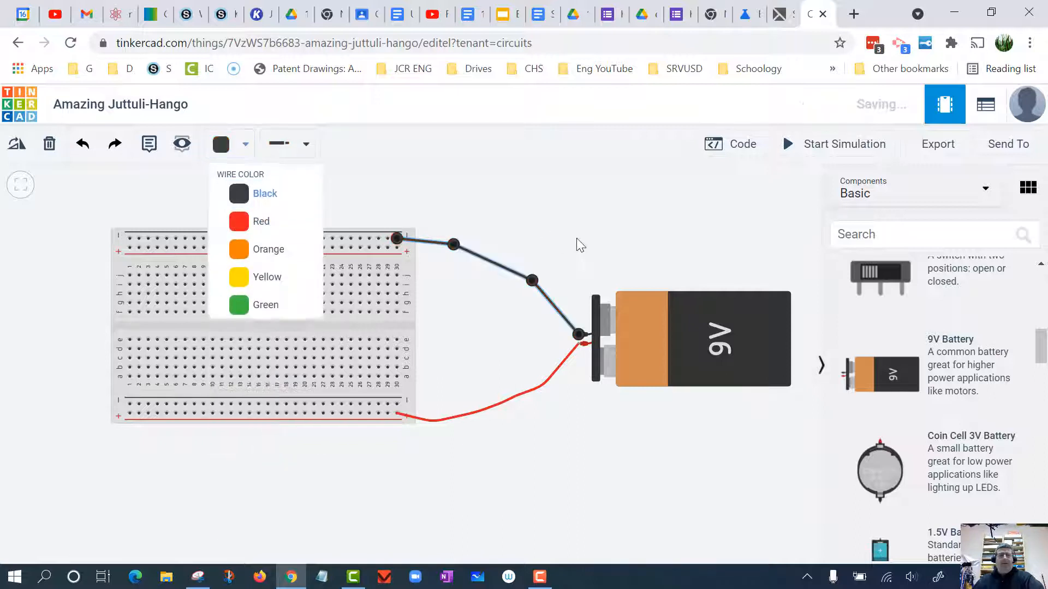
left_click(592, 269)
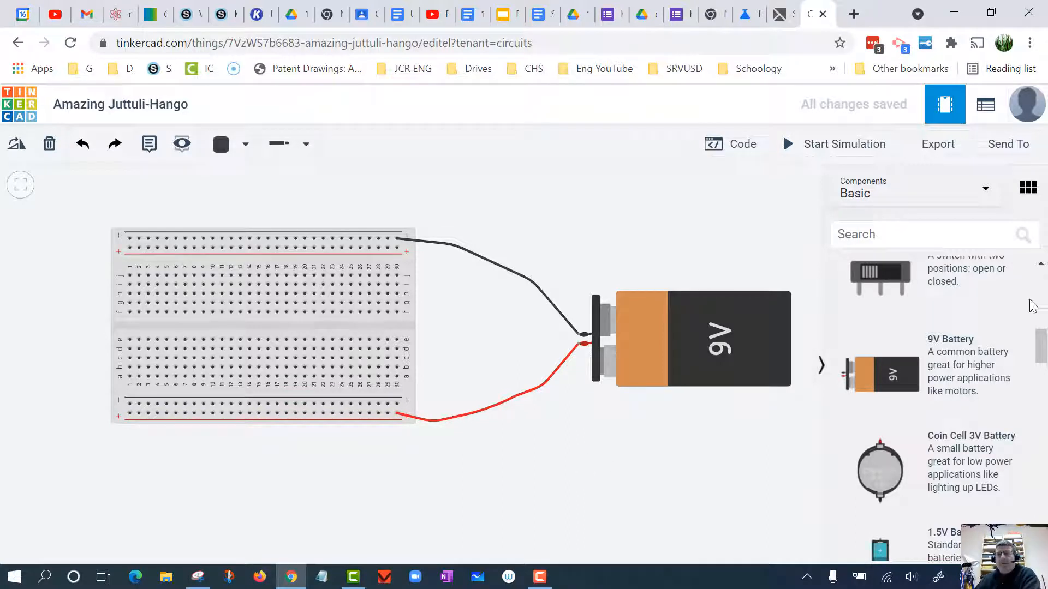
- Add a resistor below the breadboard and set its resistance to 470 Ω
left_click_drag(1043, 357, 1045, 488)
left_click_drag(1041, 527, 1046, 264)
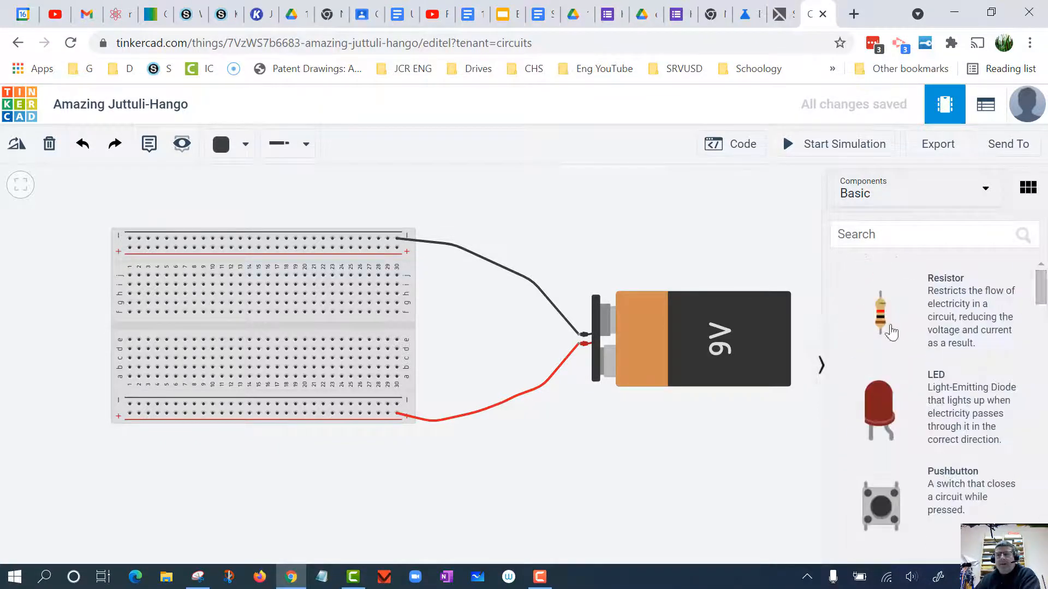
left_click_drag(878, 312, 352, 478)
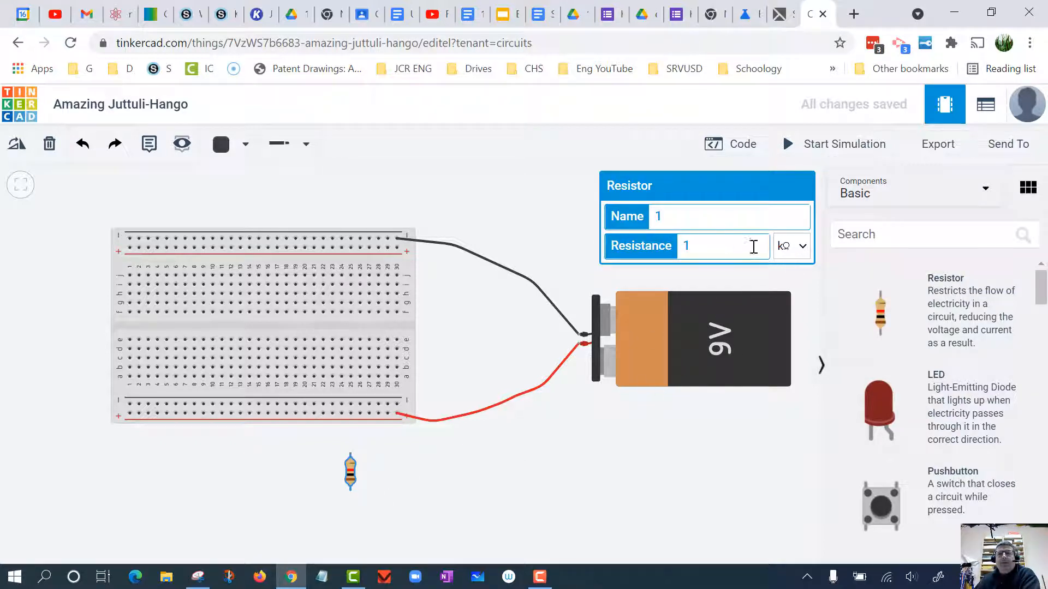
double_click(678, 245)
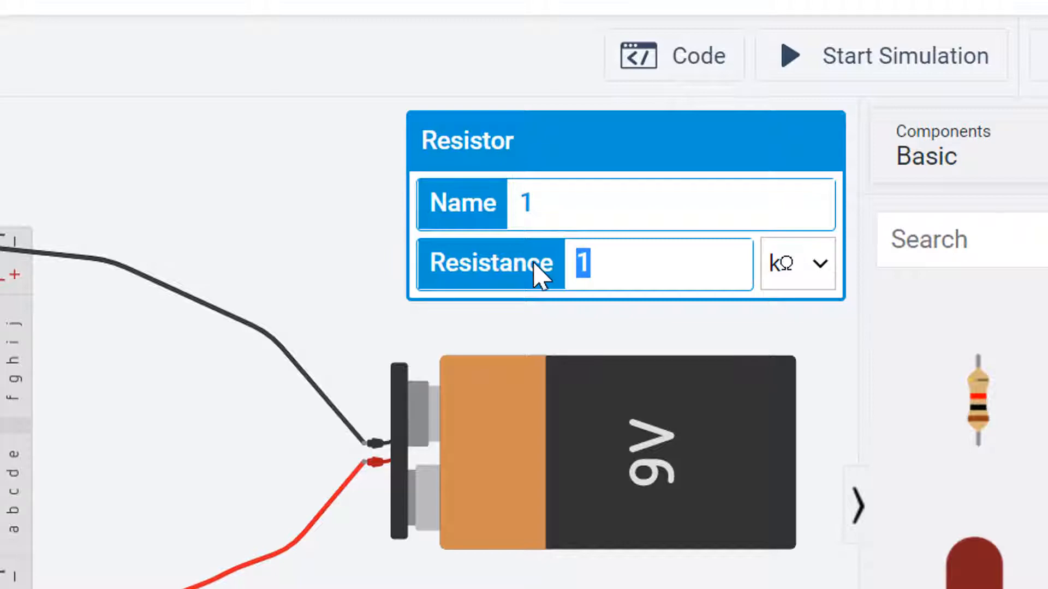
type("47")
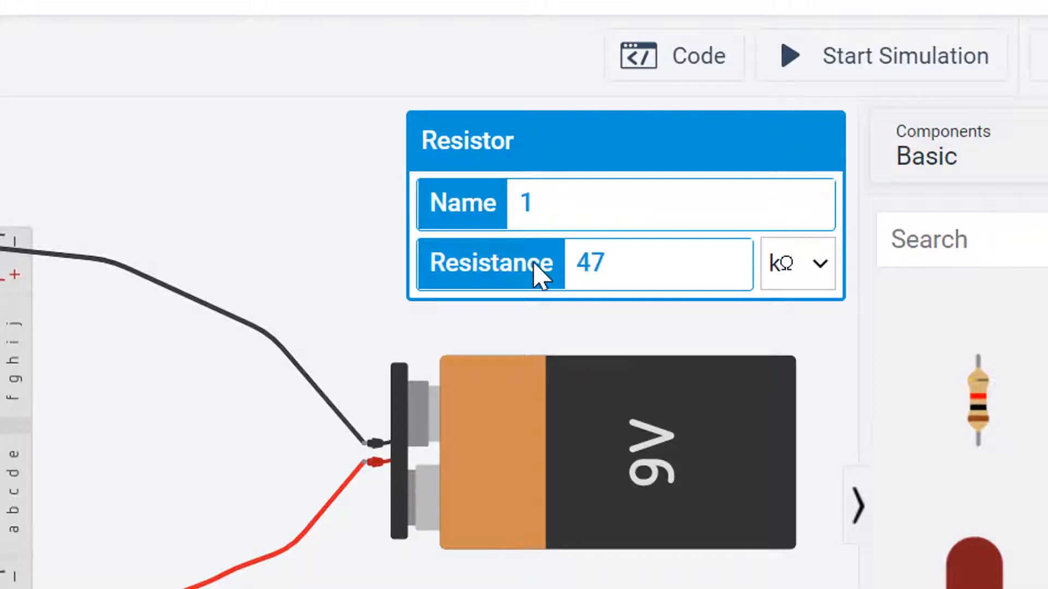
type("0")
left_click(824, 267)
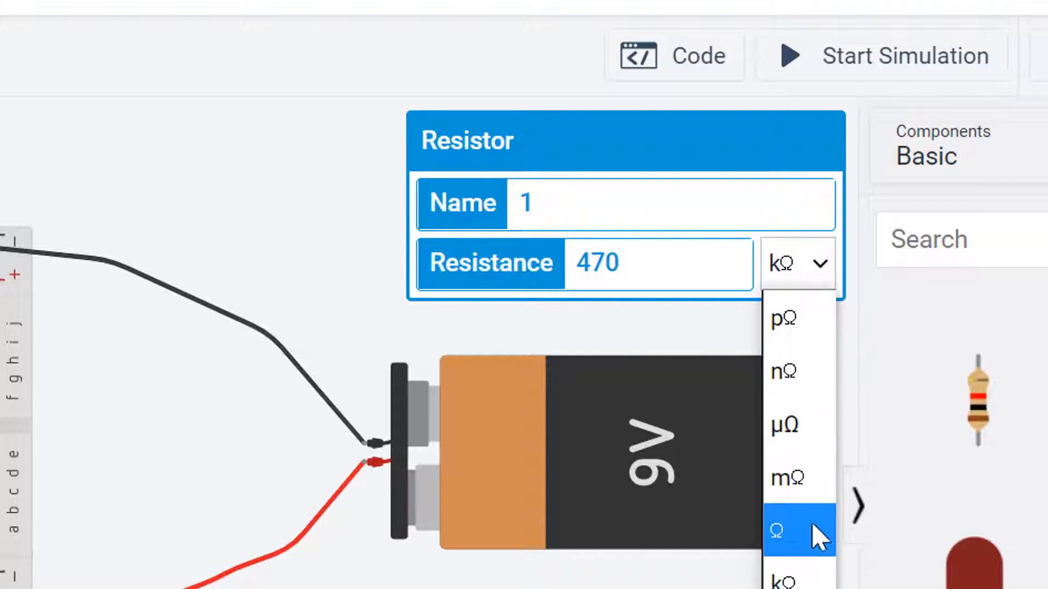
left_click(795, 546)
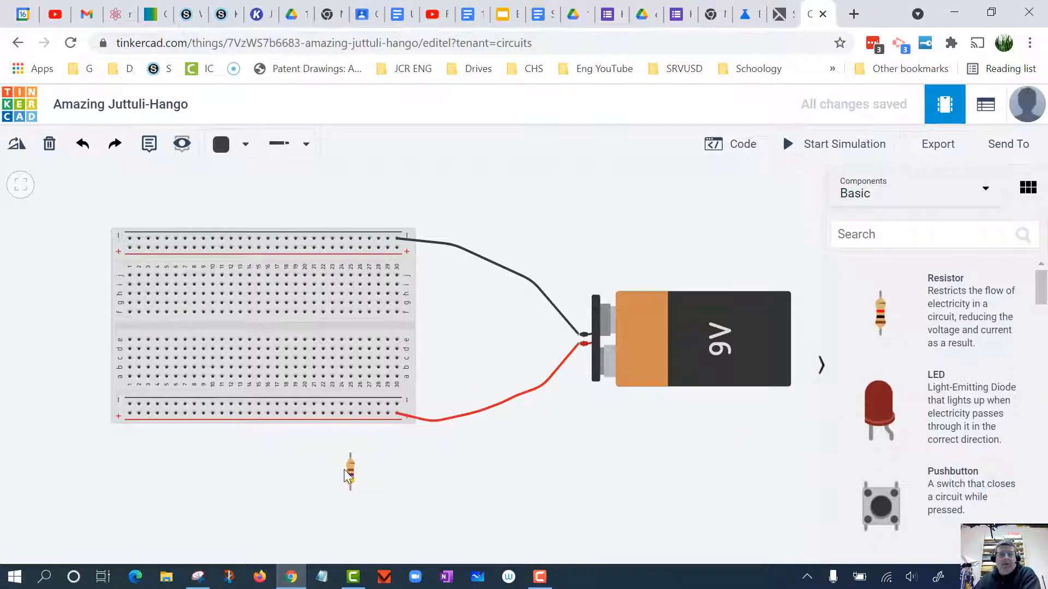
- Plug the 470 Ω resistor vertically into column 28, bridging the lower positive rail and hole a28
mouse_move(350, 470)
left_mouse_down()
mouse_move(364, 474)
mouse_move(345, 474)
mouse_move(358, 469)
mouse_move(358, 439)
mouse_move(363, 457)
left_mouse_up()
scroll(364, 457, "up", 2)
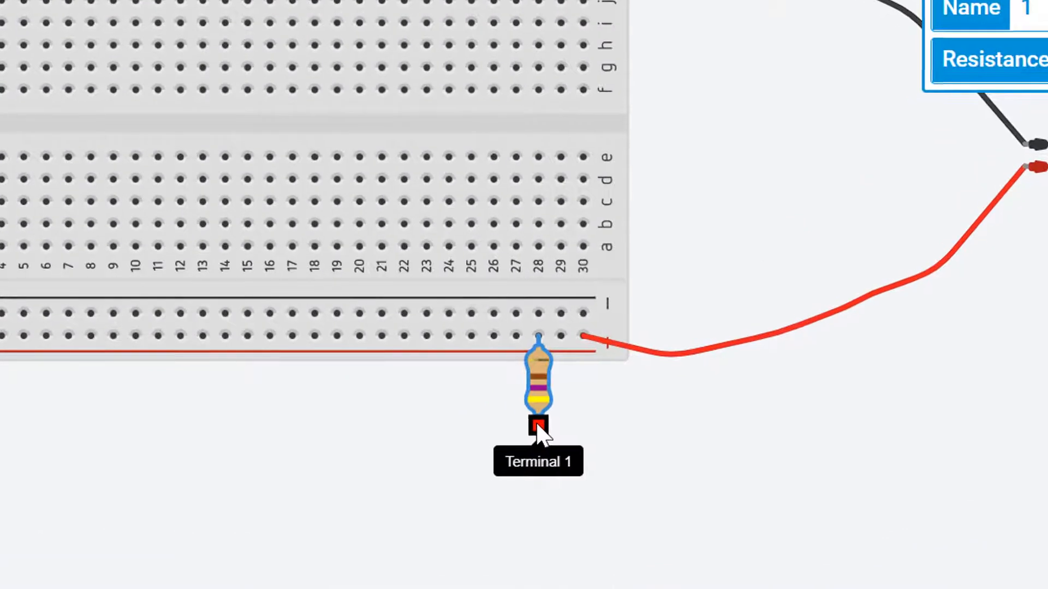
left_click(537, 427)
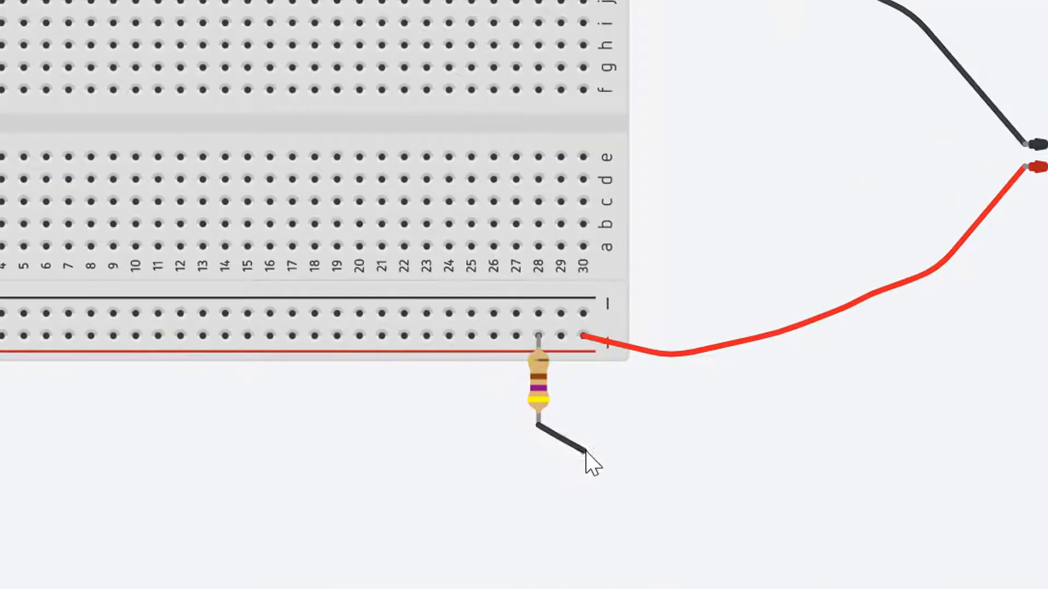
key("Escape")
left_click(538, 400)
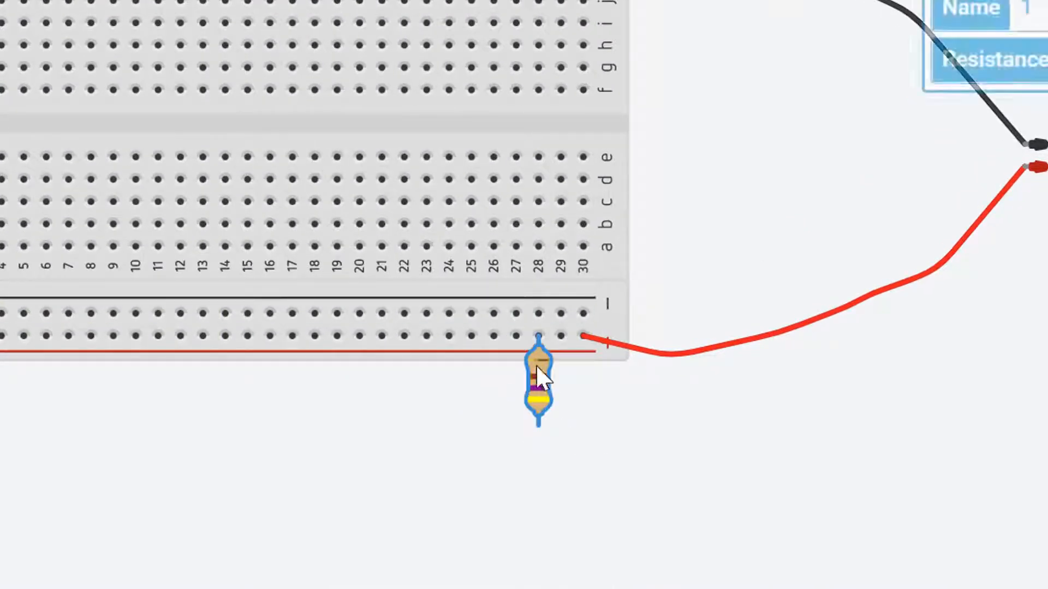
left_click_drag(537, 400, 547, 299)
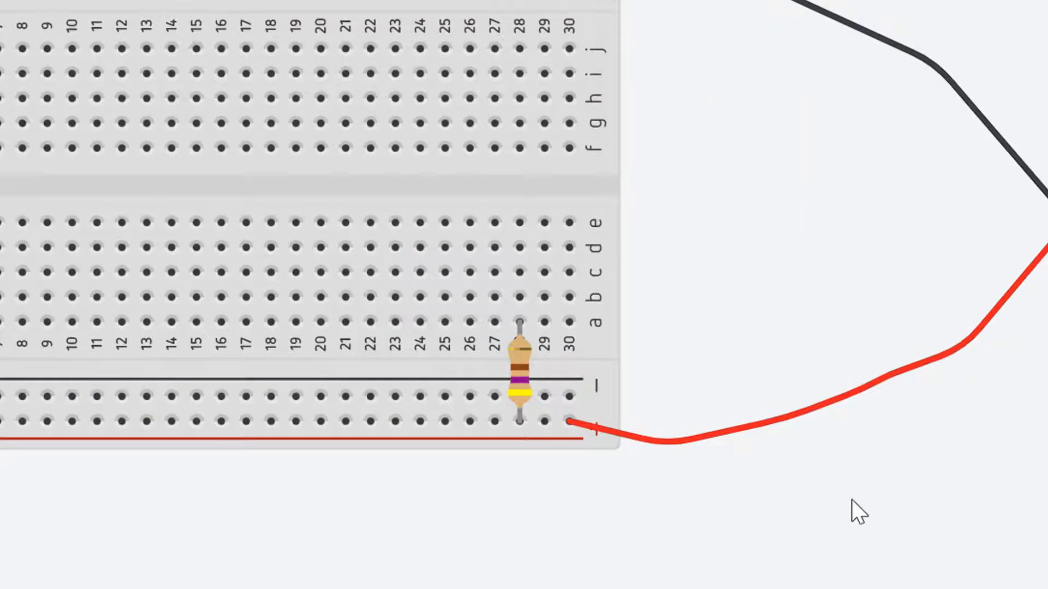
- Add a second resistor below the breadboard and set its resistance to 330 Ω
scroll(1039, 480, "down", 2)
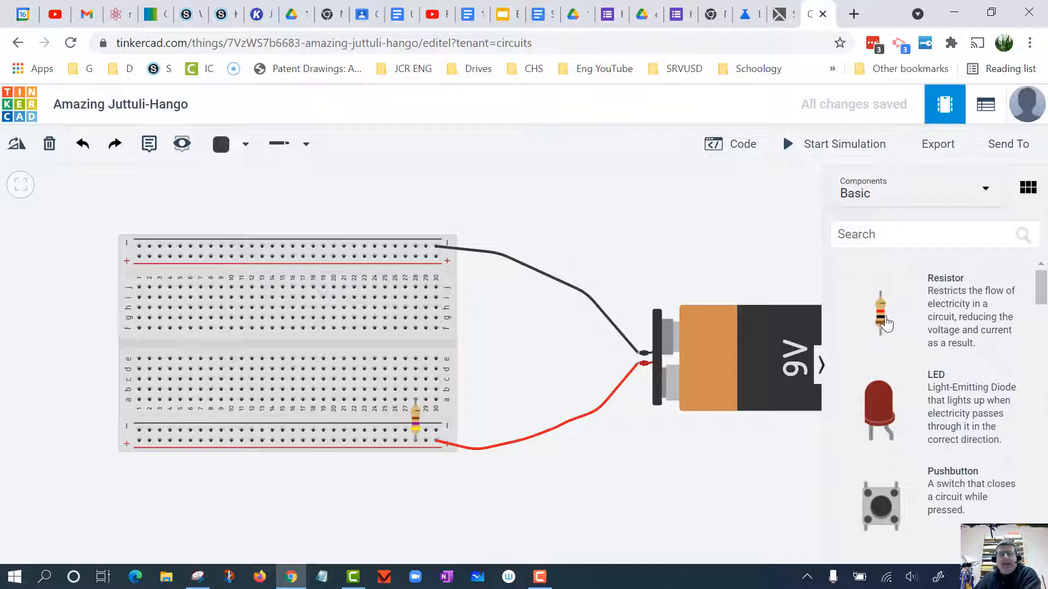
left_click_drag(885, 324, 316, 506)
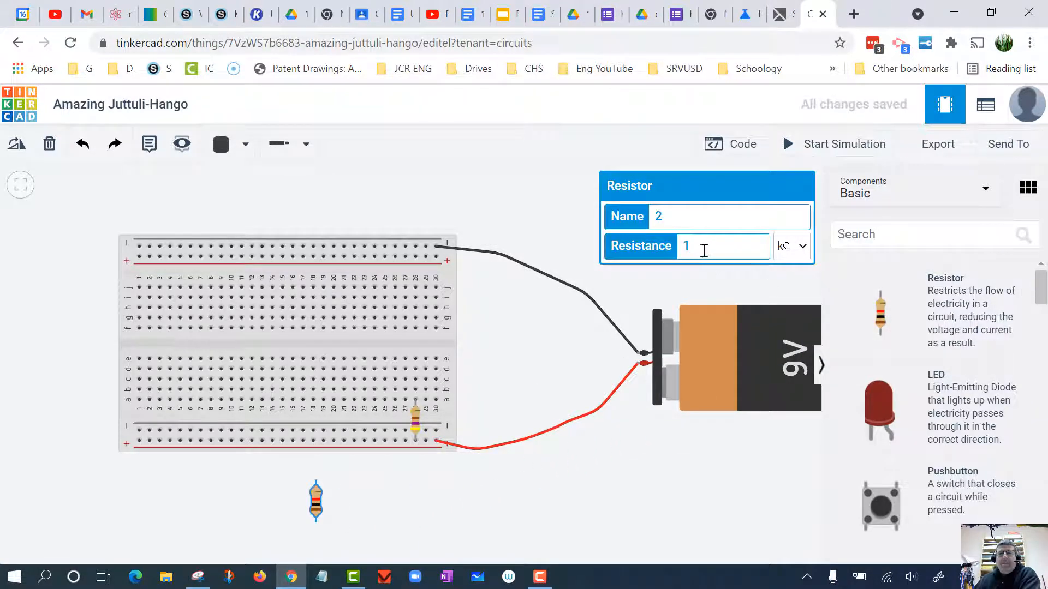
left_click_drag(698, 246, 625, 247)
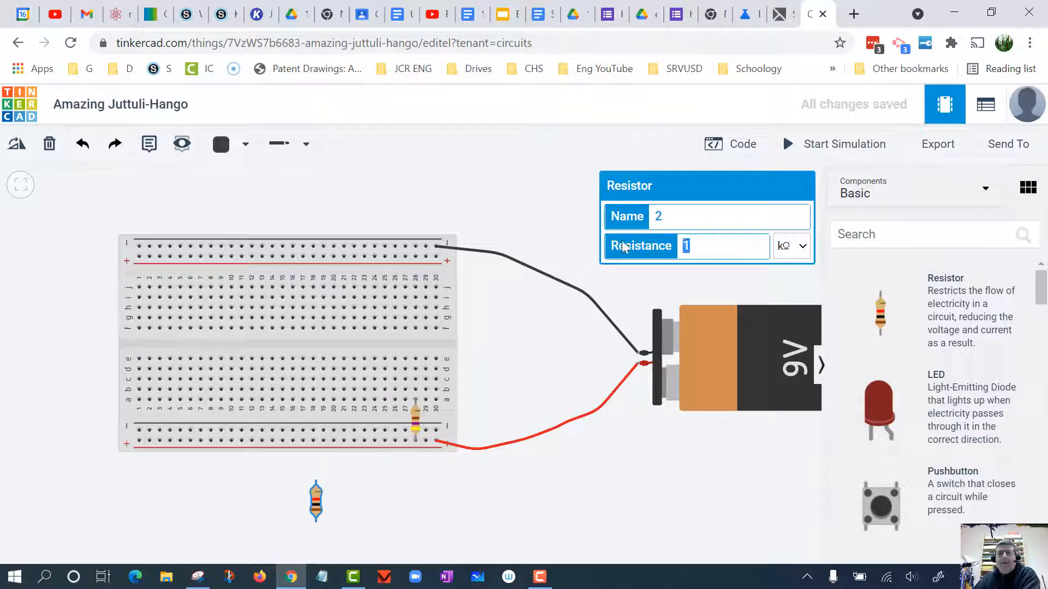
type("33")
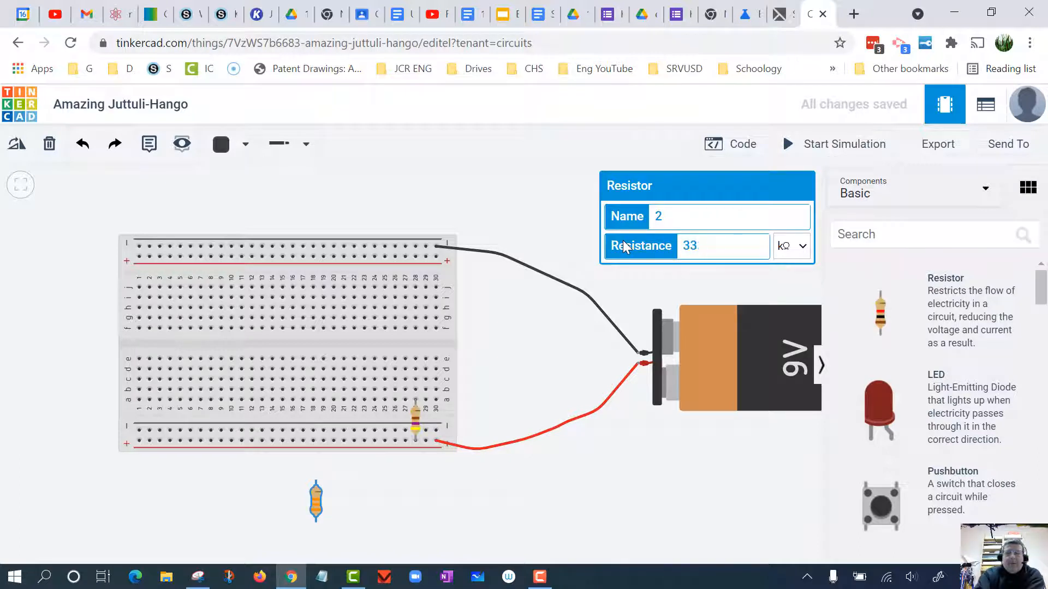
type("0")
left_click(789, 246)
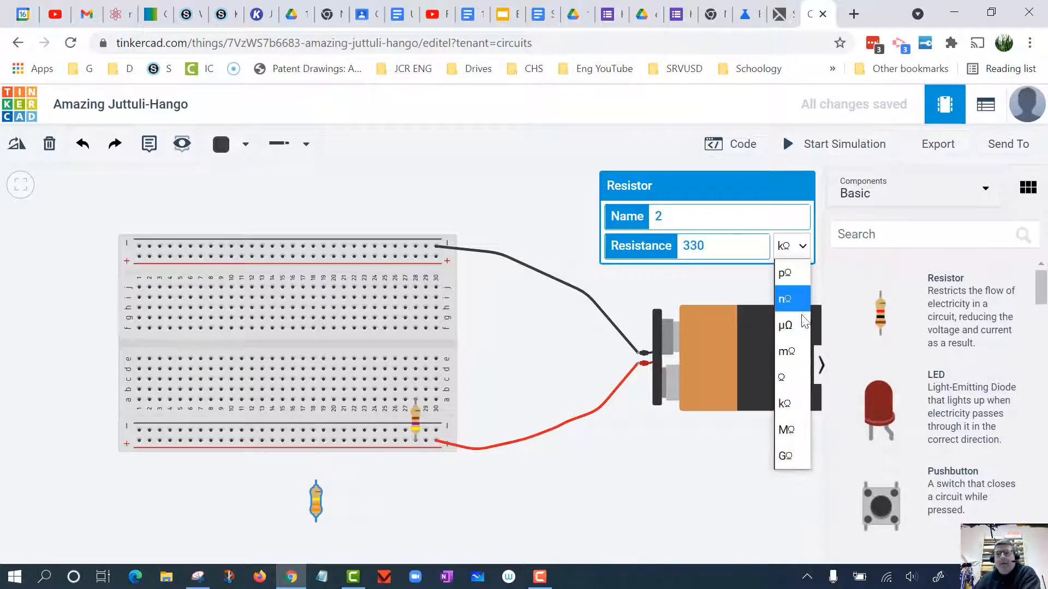
left_click(795, 377)
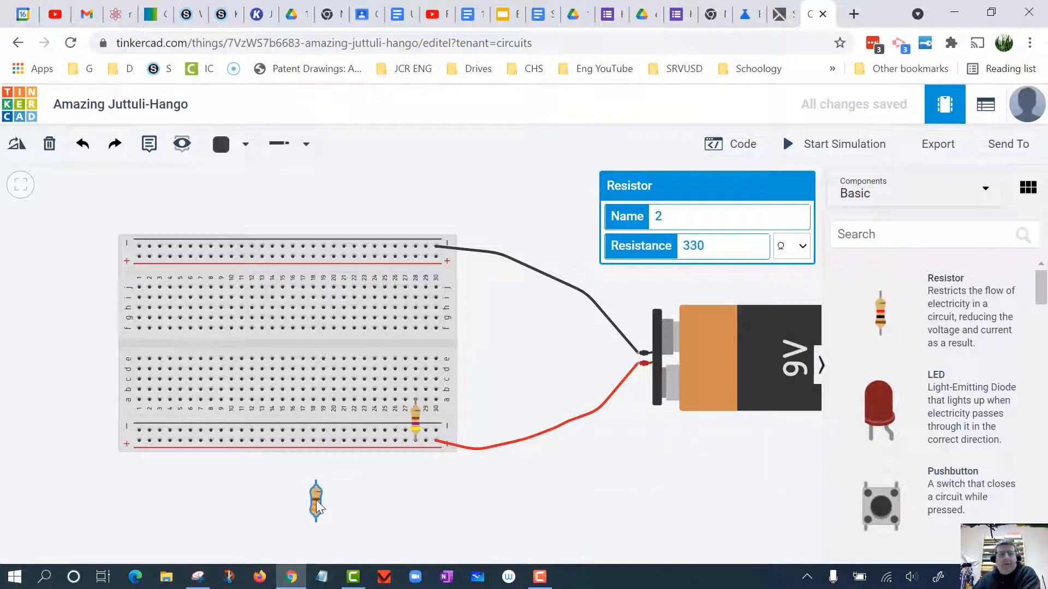
- Rotate the 330 Ω resistor to horizontal and plug it into row c between columns 24 and 28
left_click(16, 147)
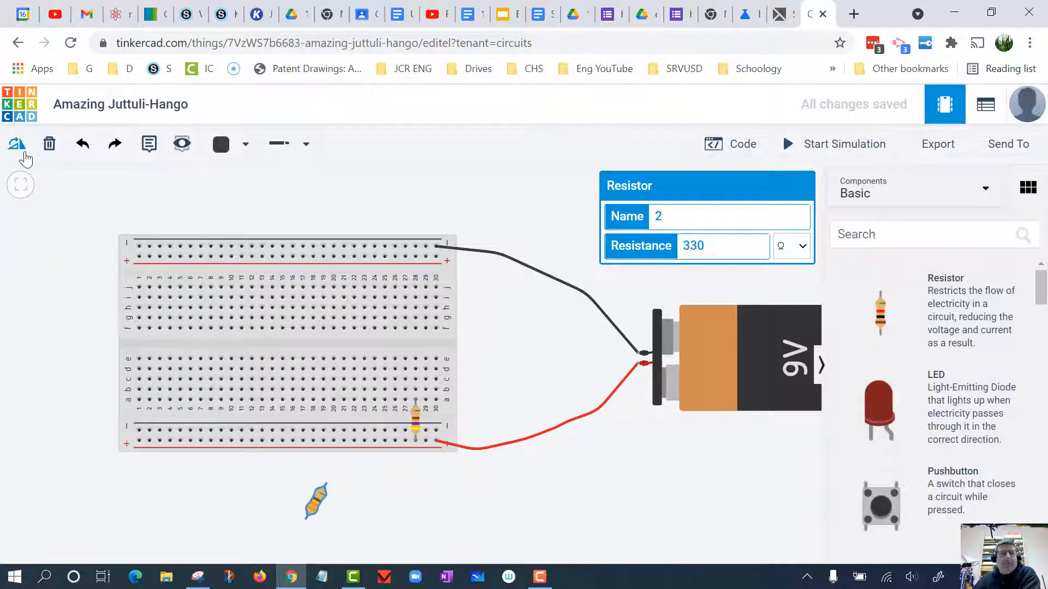
left_click(17, 144)
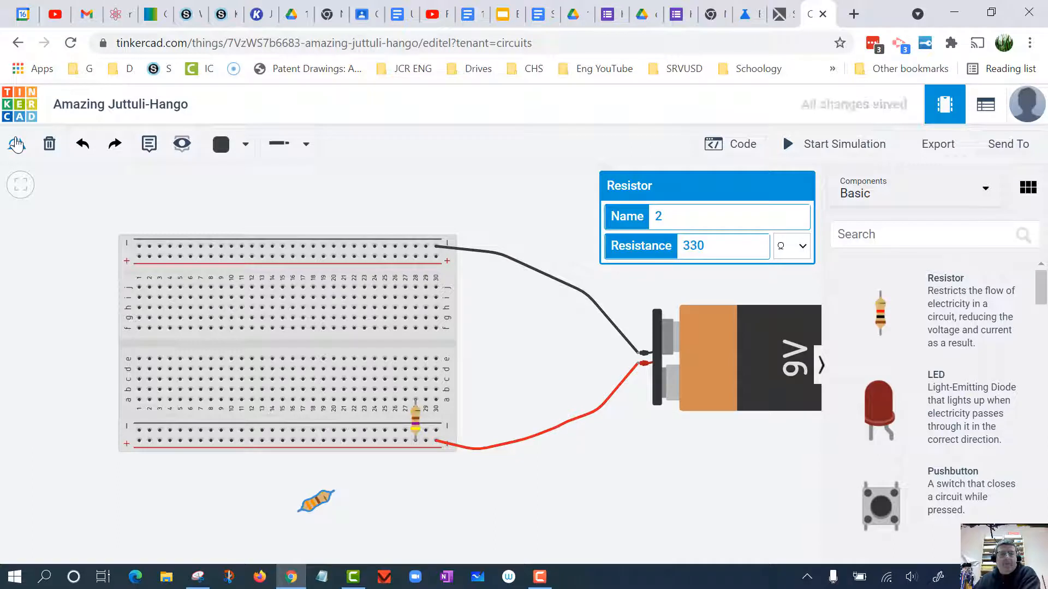
left_click(17, 144)
left_click_drag(319, 505, 350, 453)
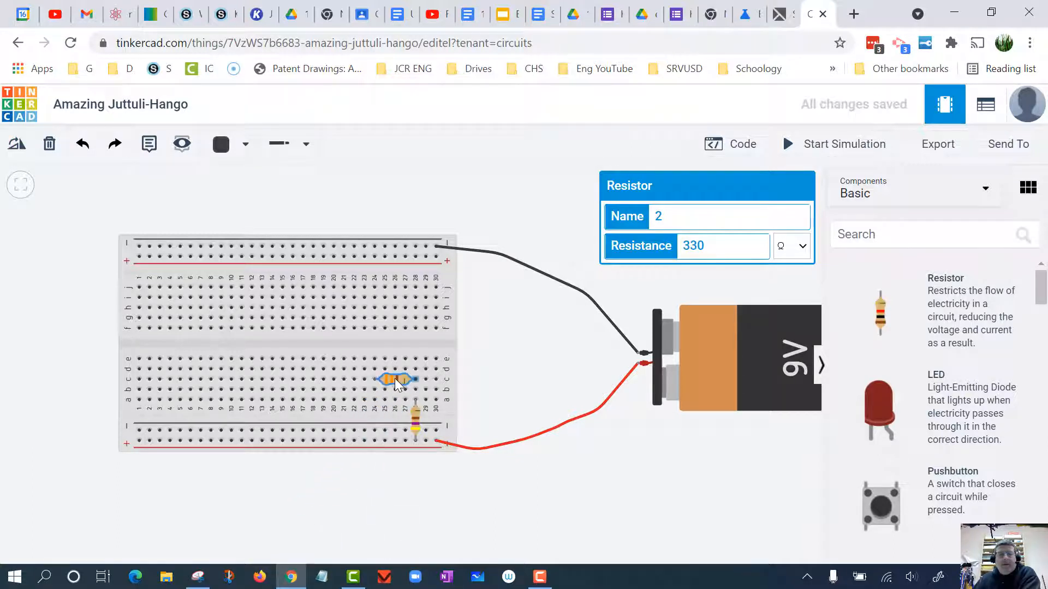
scroll(668, 548, "up", 3)
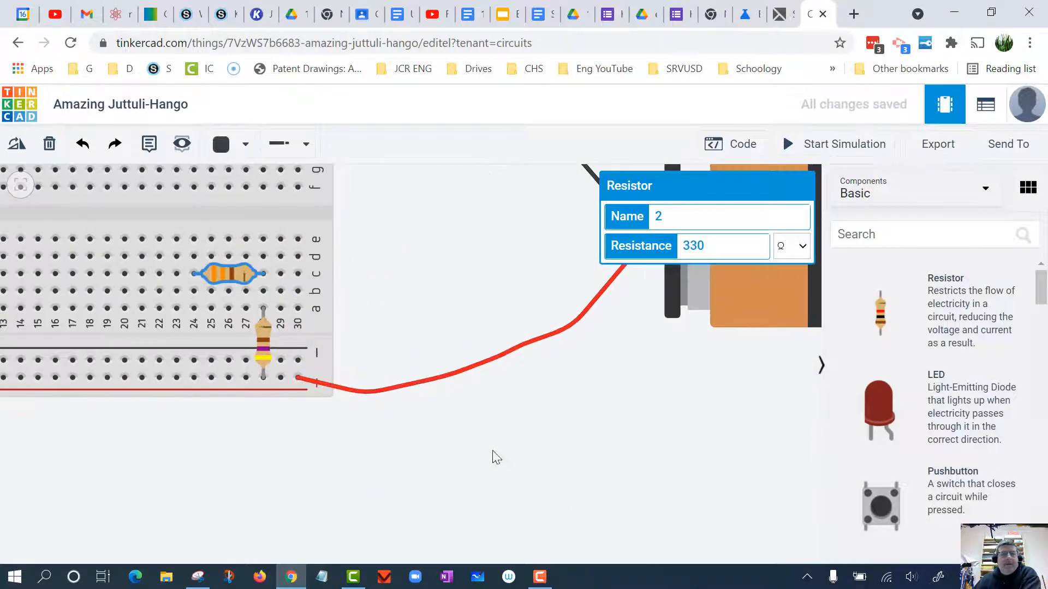
left_click_drag(492, 454, 770, 525)
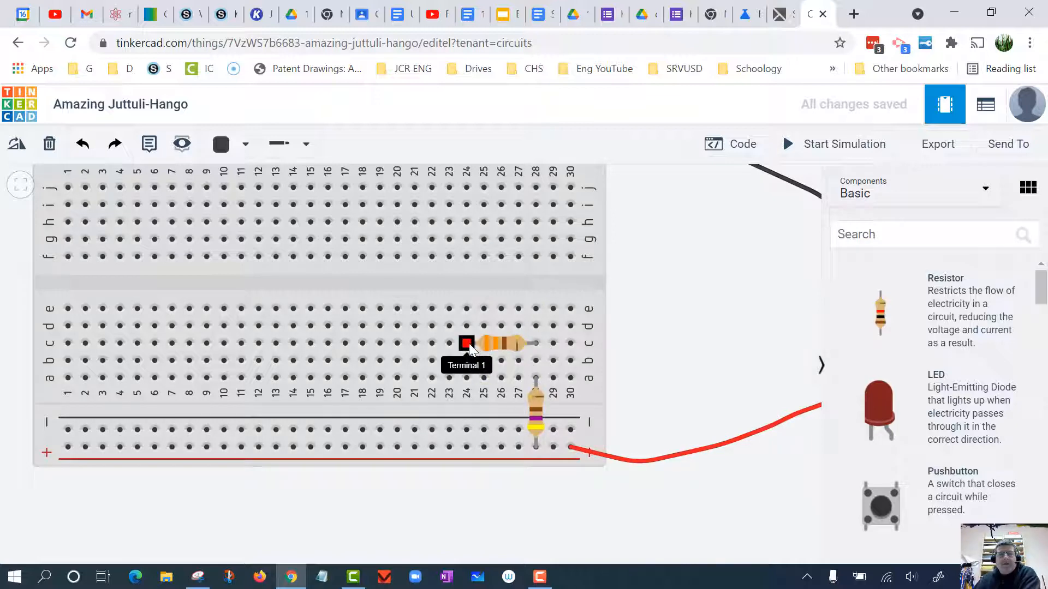
- Add a third resistor below the breadboard and rotate it to horizontal
scroll(622, 551, "down", 1)
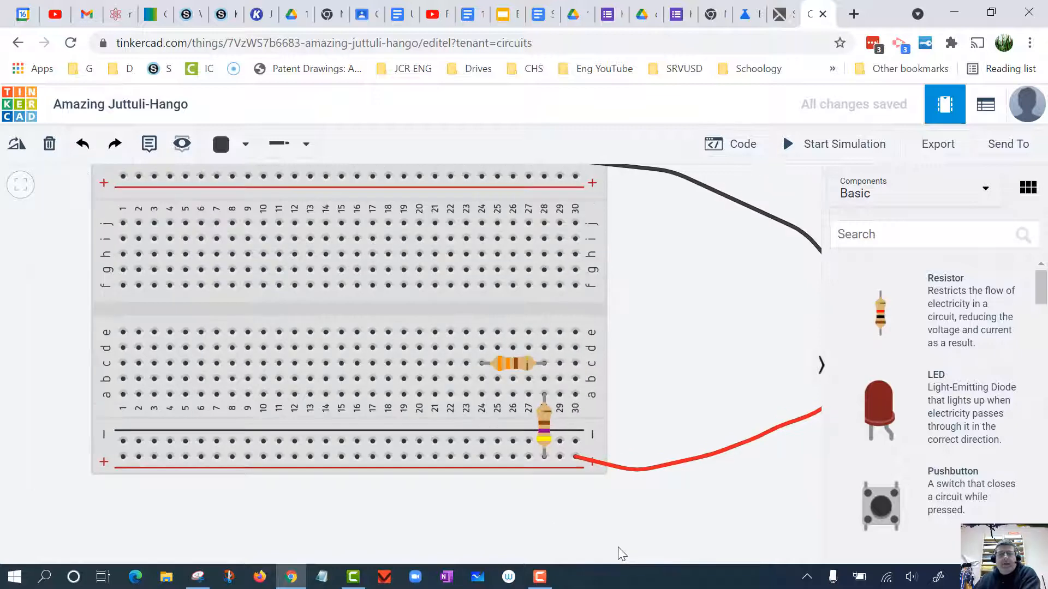
scroll(618, 548, "down", 1)
left_click_drag(720, 525, 633, 488)
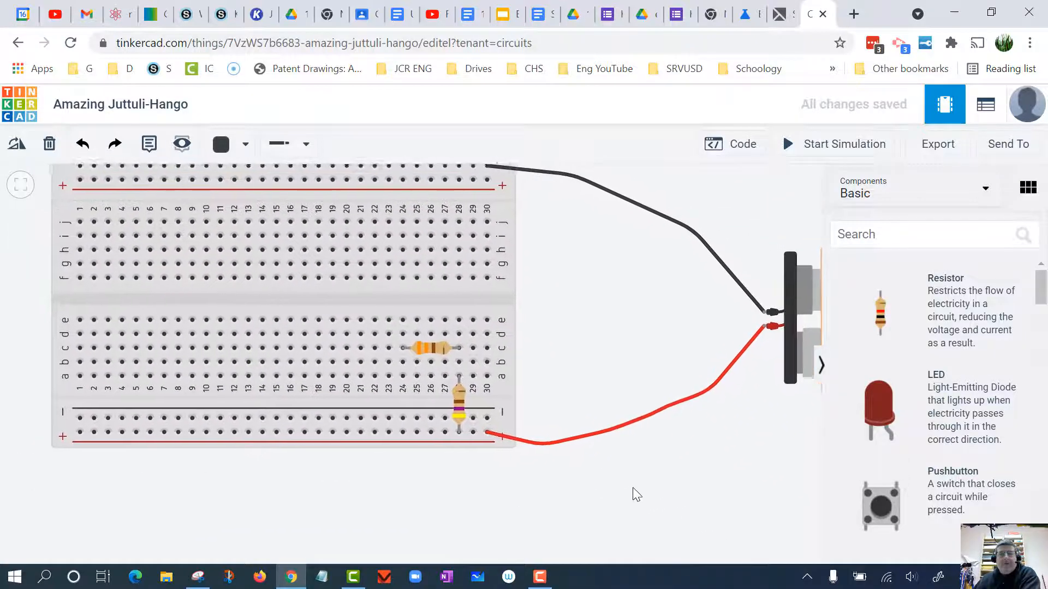
scroll(633, 489, "down", 1)
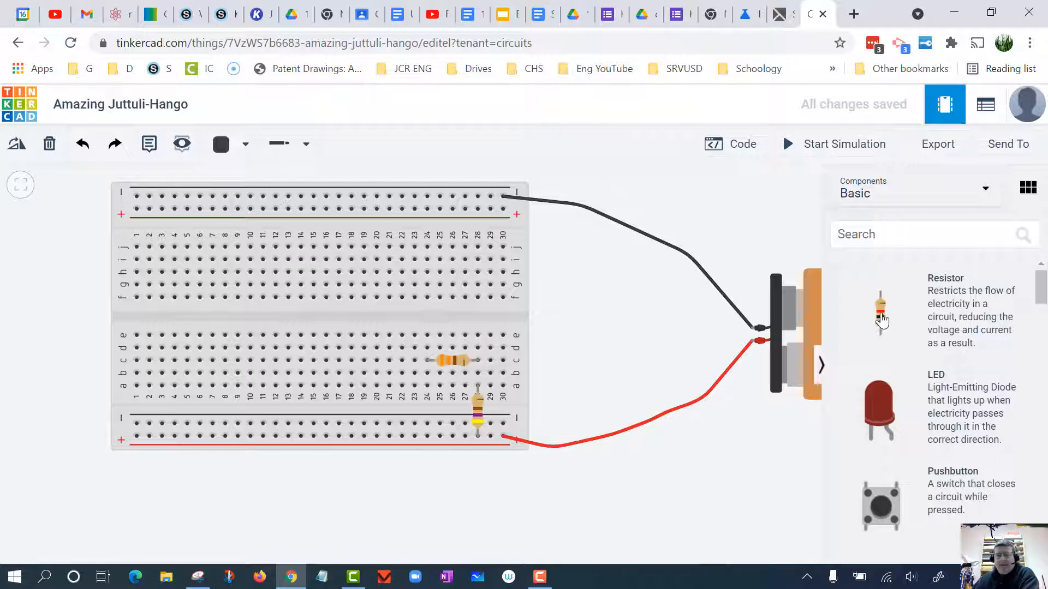
left_click_drag(882, 321, 397, 507)
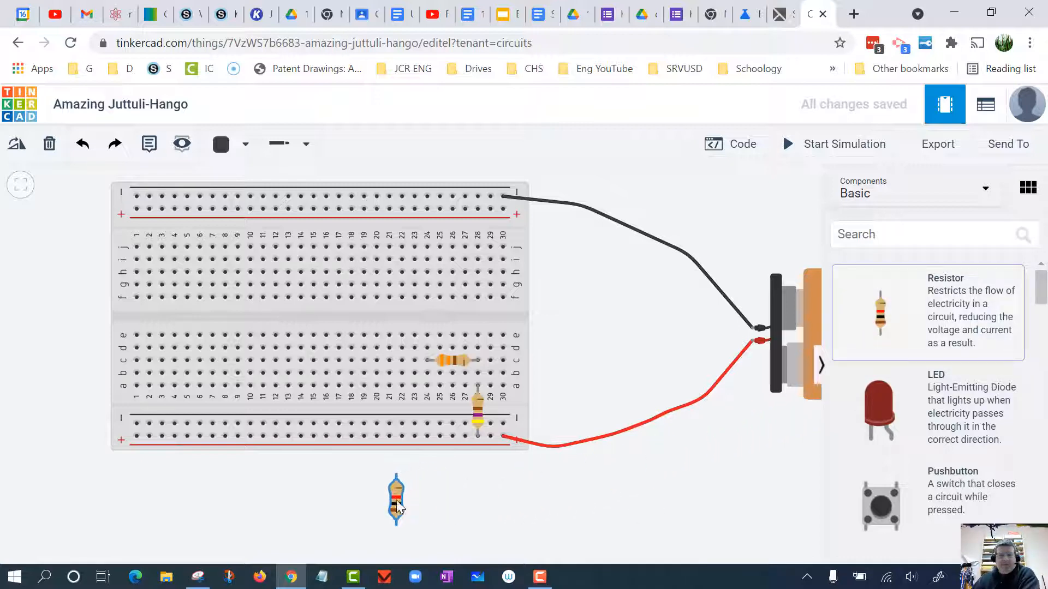
left_click(14, 145)
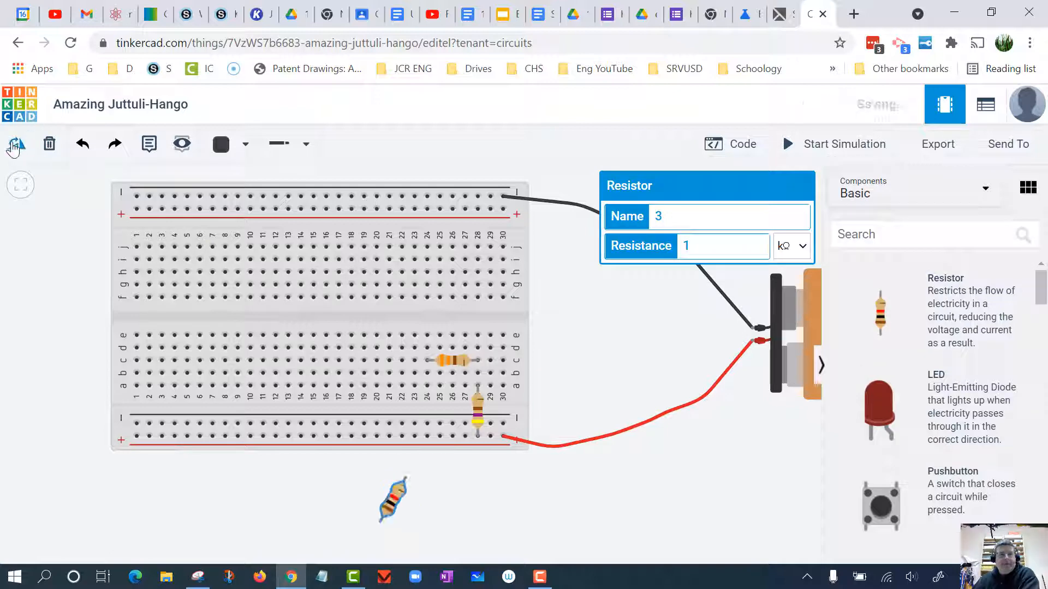
left_click(15, 145)
left_click(15, 145)
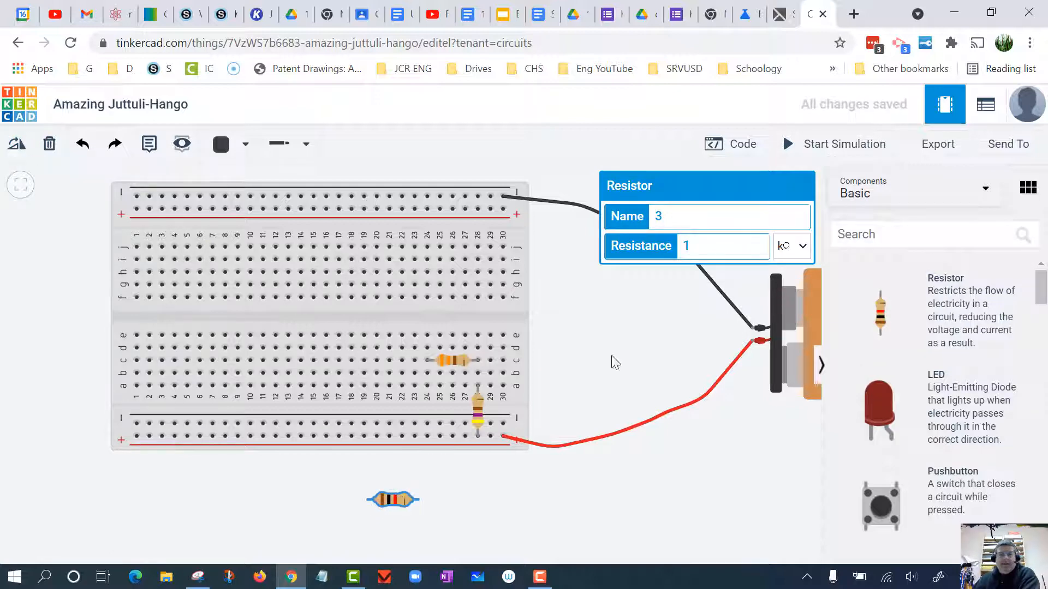
- Set the third resistor to 220 Ω and plug it into row b between columns 20 and 24
left_click_drag(705, 247, 675, 246)
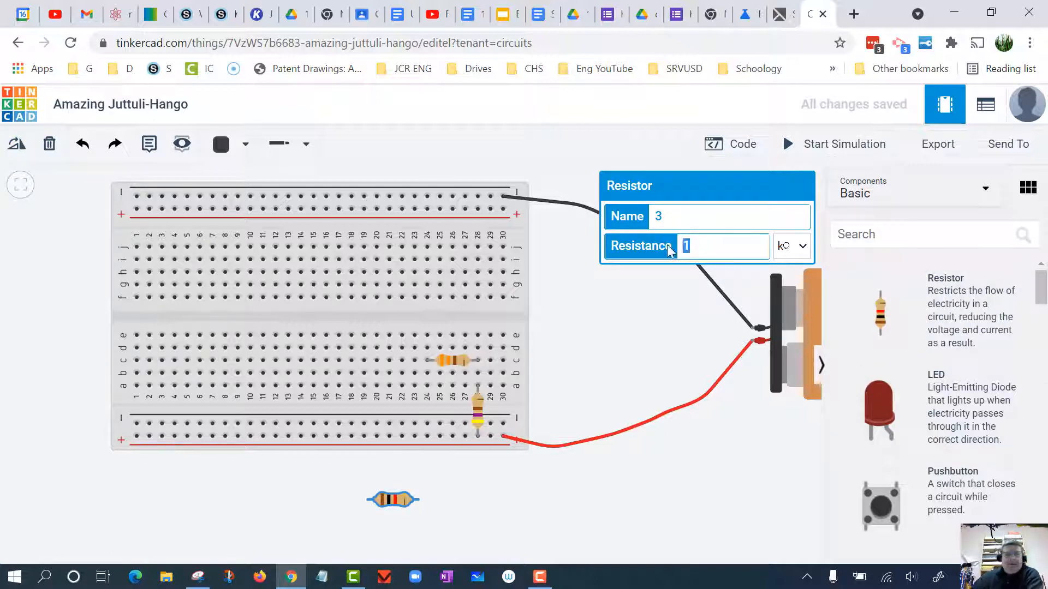
type("220")
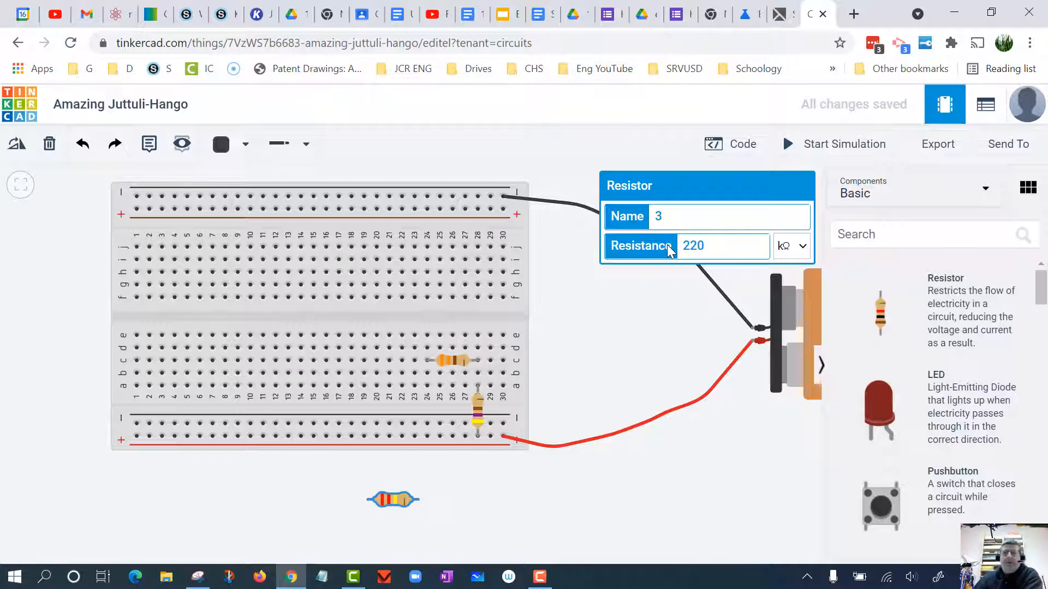
left_click(803, 247)
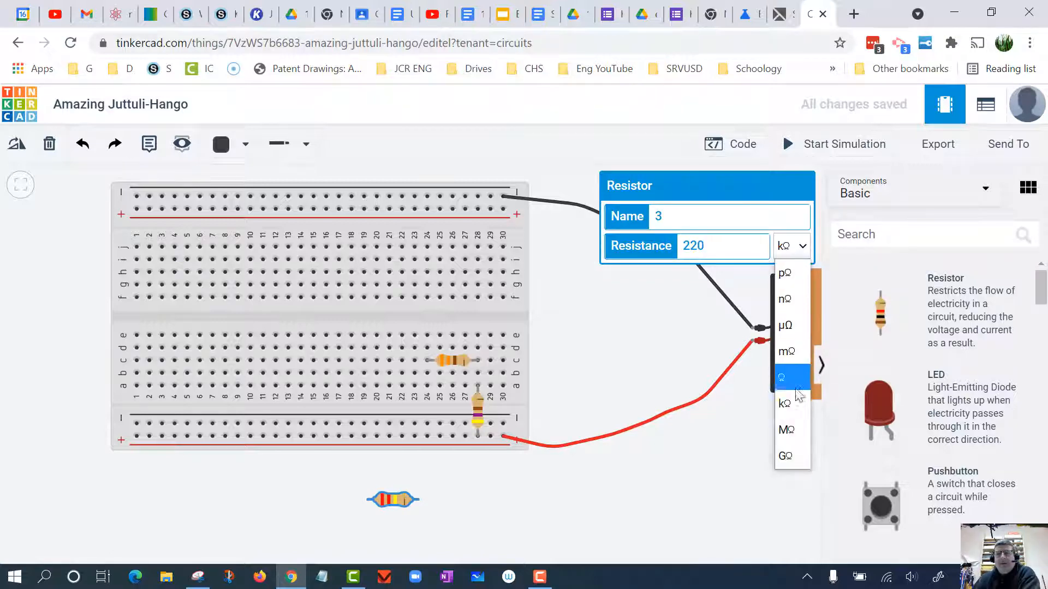
left_click(788, 377)
left_click(619, 506)
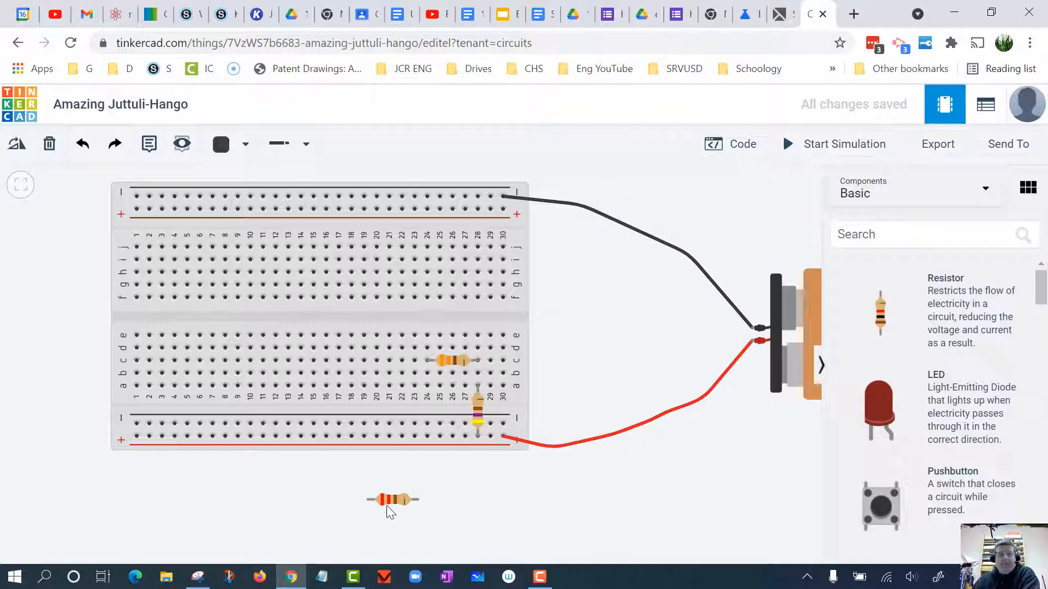
left_click_drag(385, 500, 399, 385)
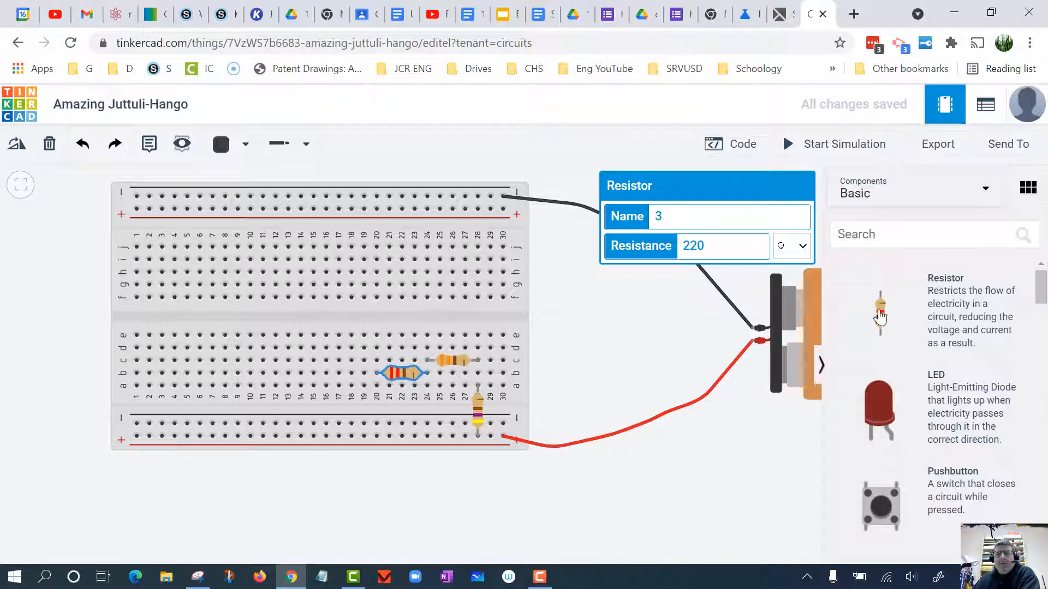
- Add a fourth resistor below the breadboard and set its resistance to 680 Ω
left_click_drag(878, 314, 326, 497)
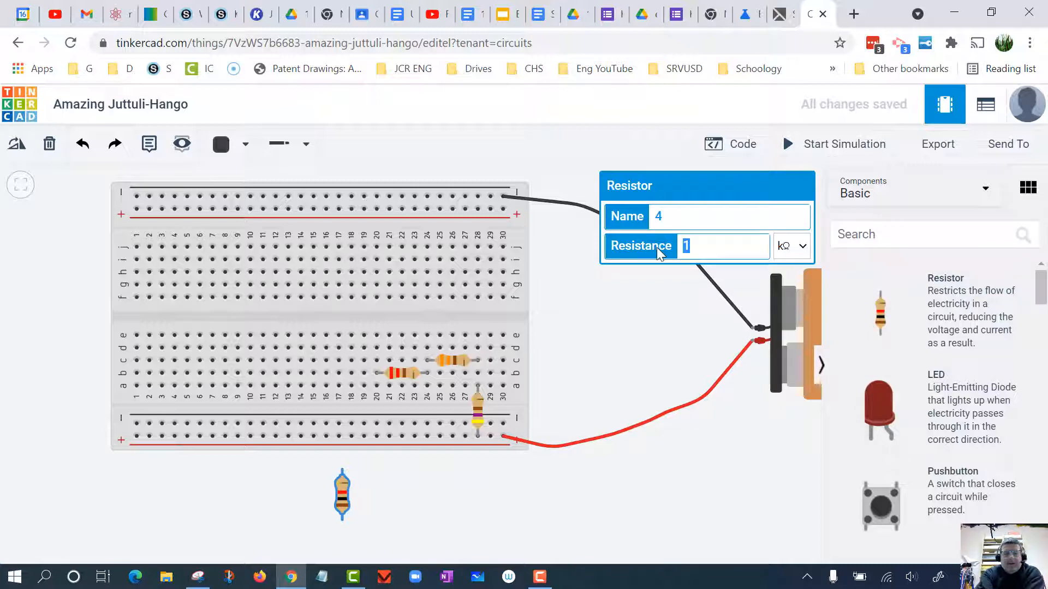
type("680")
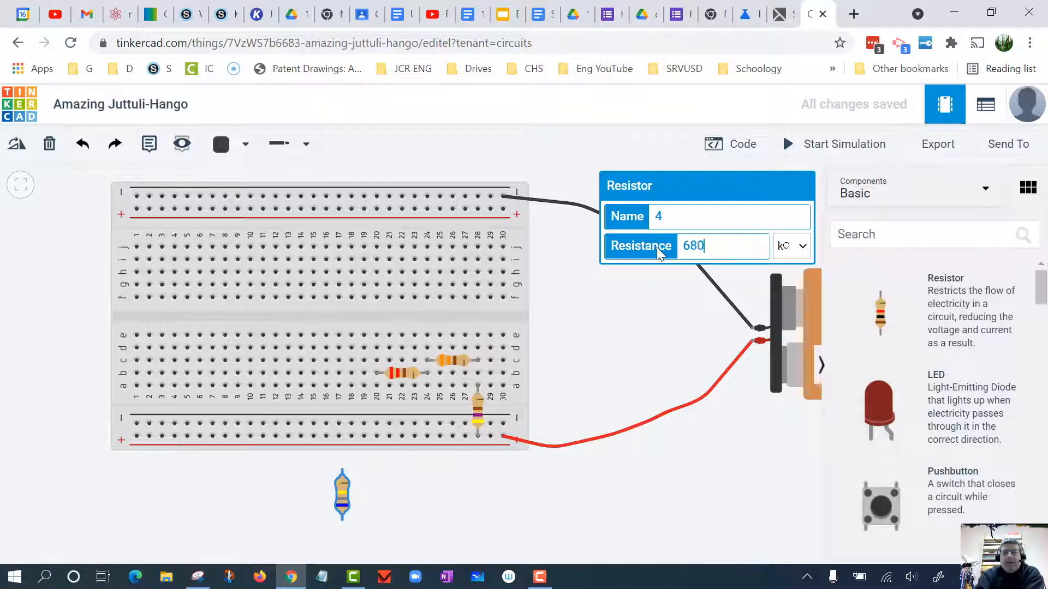
left_click(798, 246)
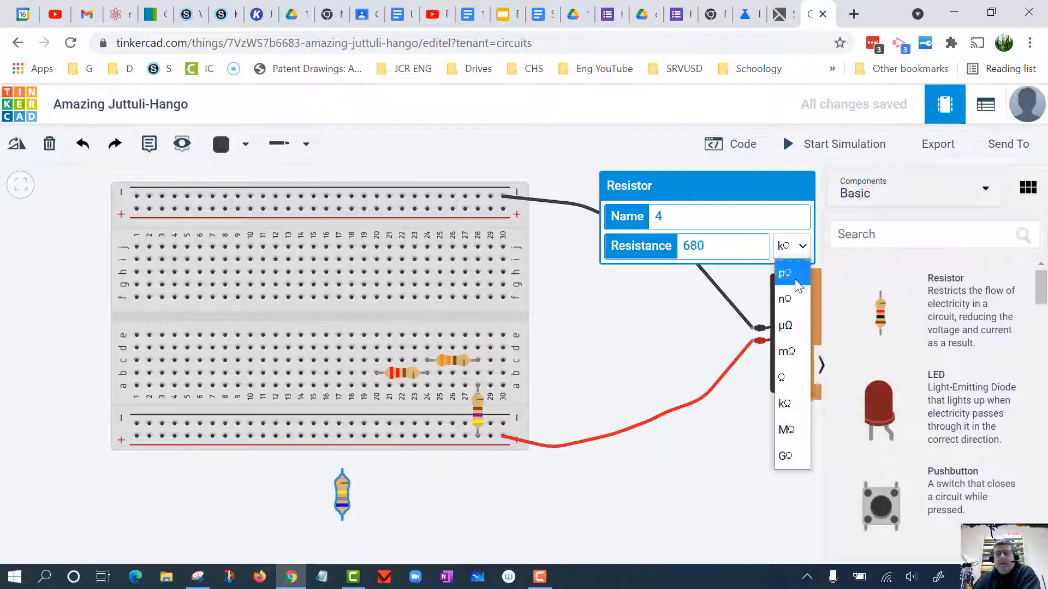
left_click(800, 377)
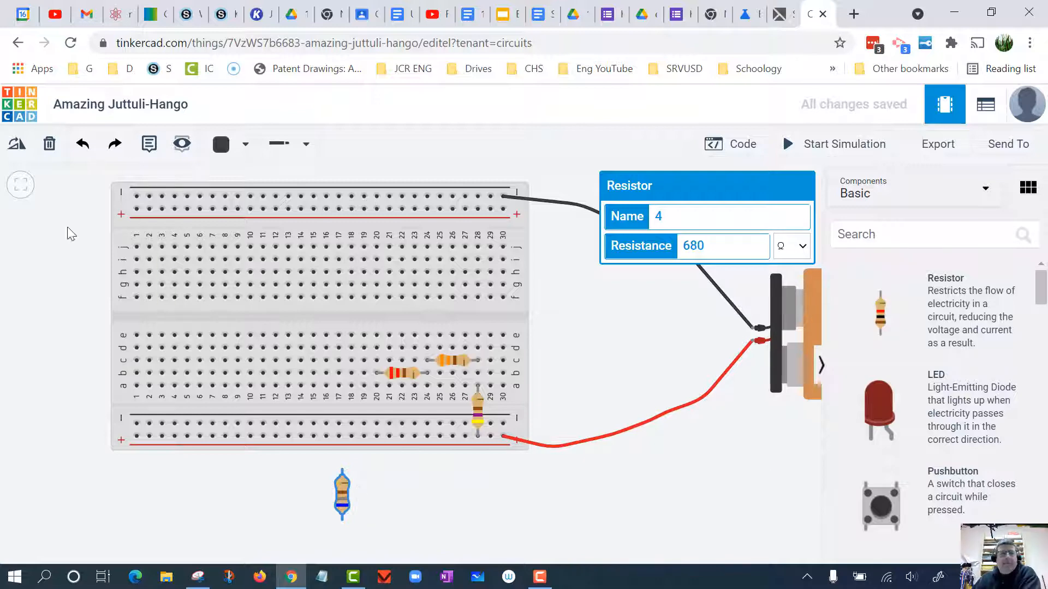
- Rotate the 680 Ω resistor to horizontal and plug it into row a between columns 16 and 20
left_click(17, 146)
left_click(17, 147)
left_click(17, 146)
left_click(17, 146)
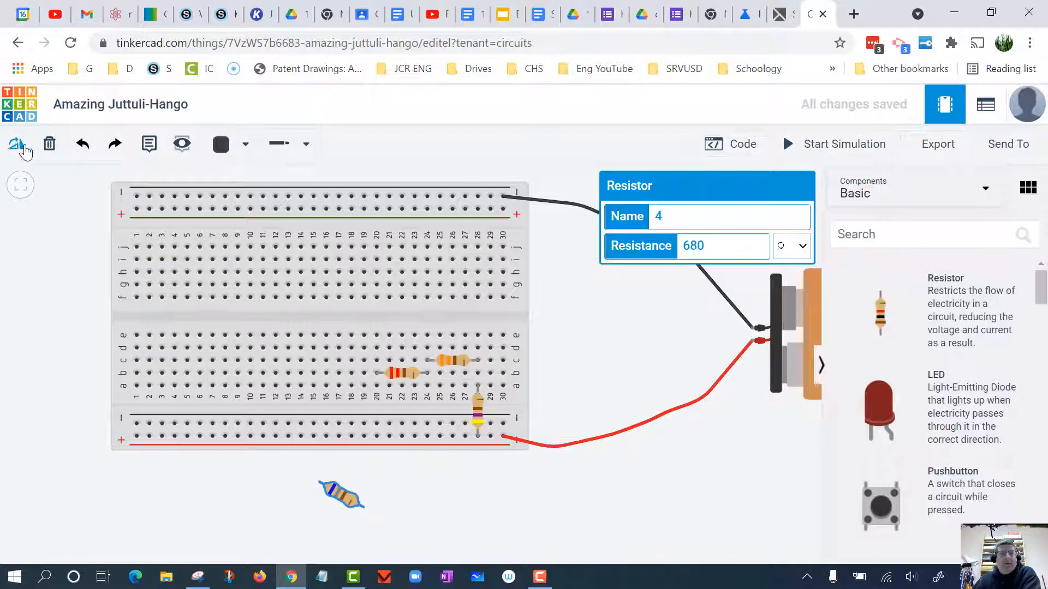
left_click(18, 146)
left_click(18, 146)
left_click(18, 146)
left_click(18, 146)
left_click(18, 146)
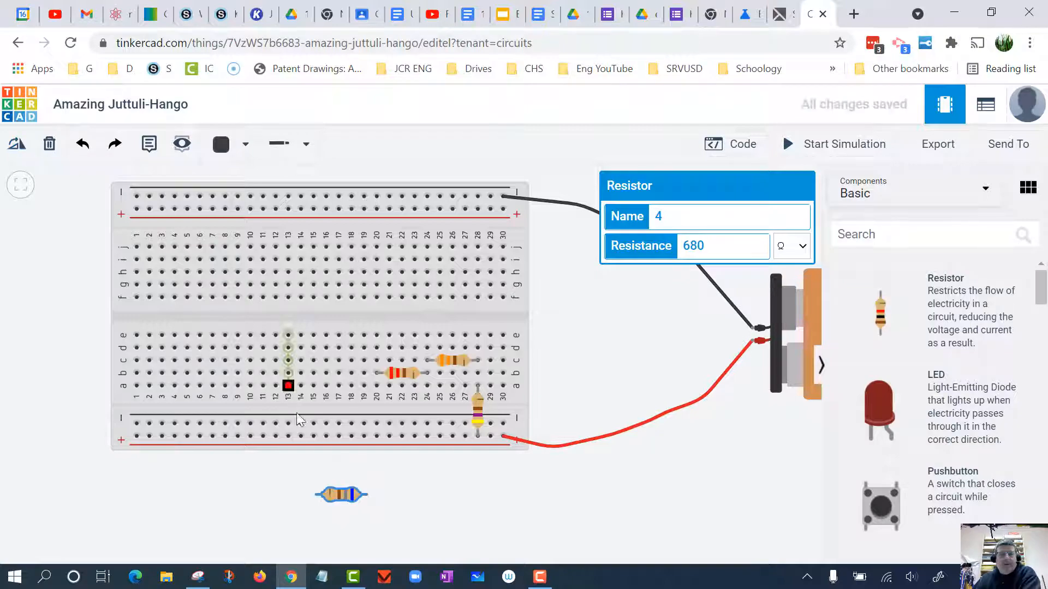
left_click_drag(341, 404, 318, 361)
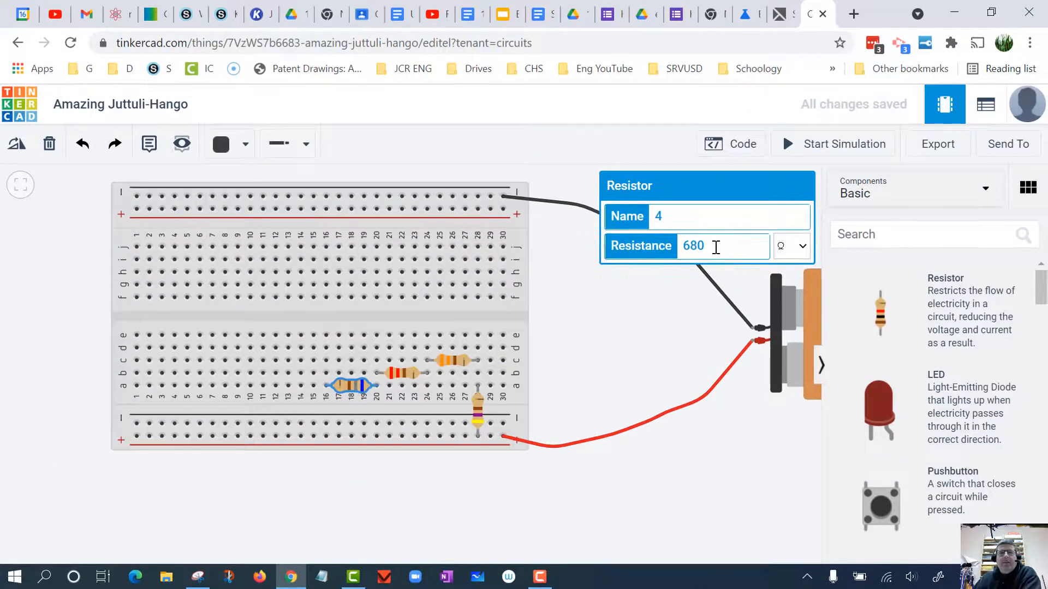
left_click(690, 473)
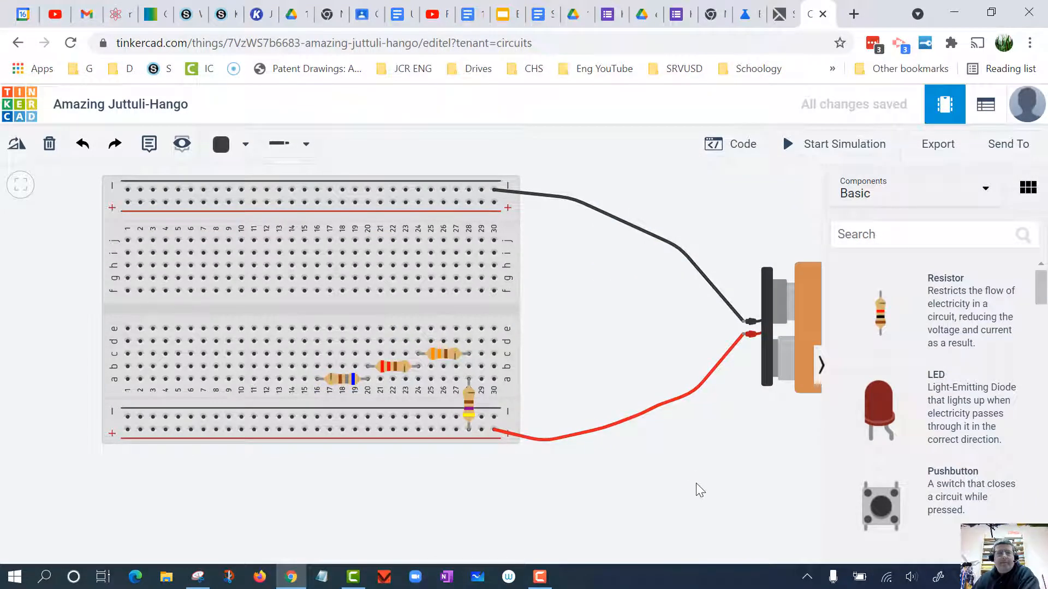
- Add a fifth resistor below the breadboard and rotate it to horizontal
left_click_drag(885, 319, 421, 491)
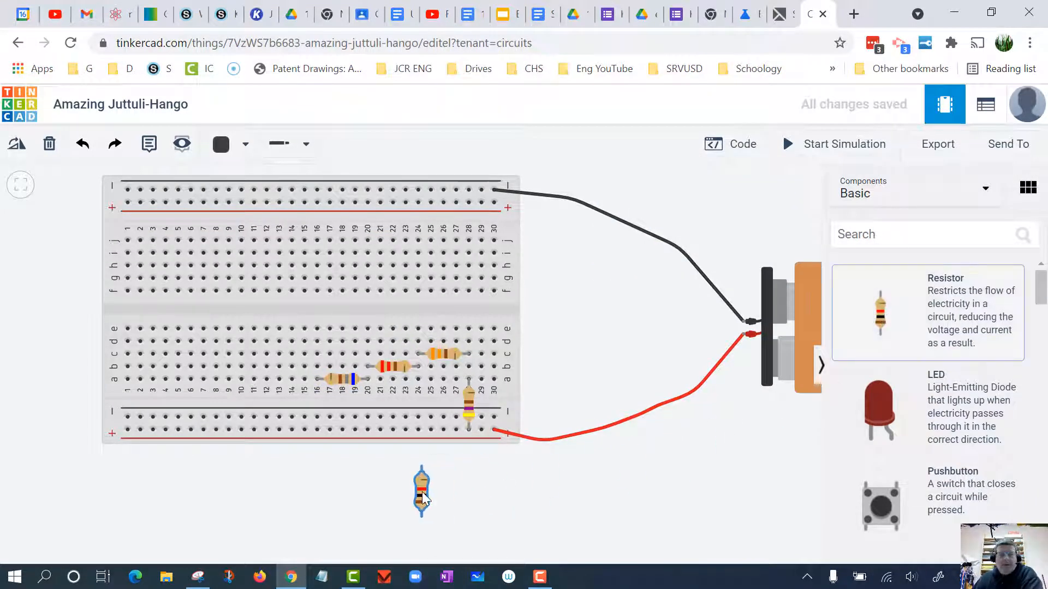
left_click(17, 145)
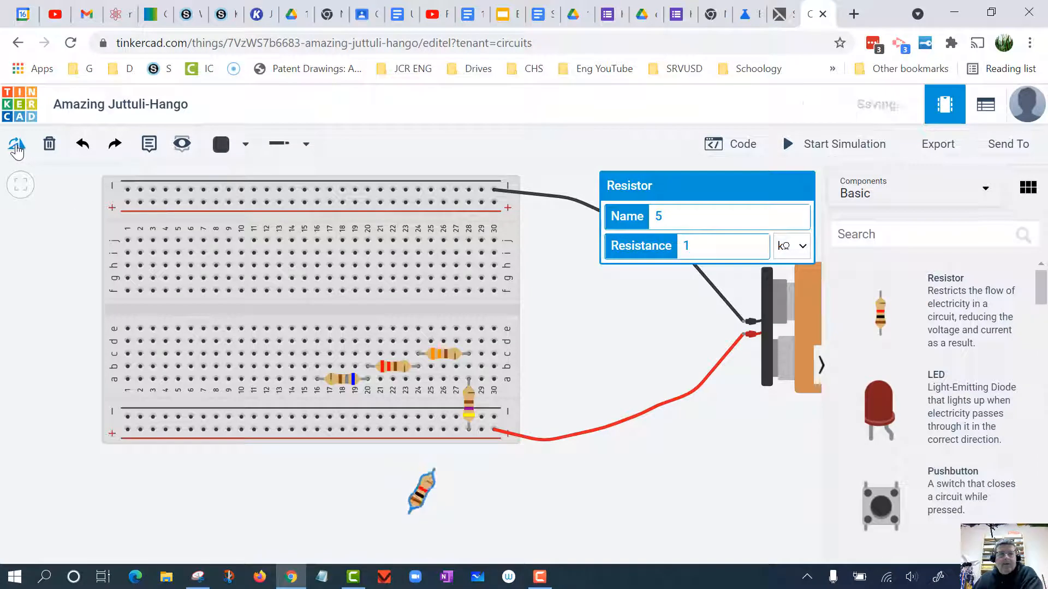
left_click(17, 145)
left_click(17, 145)
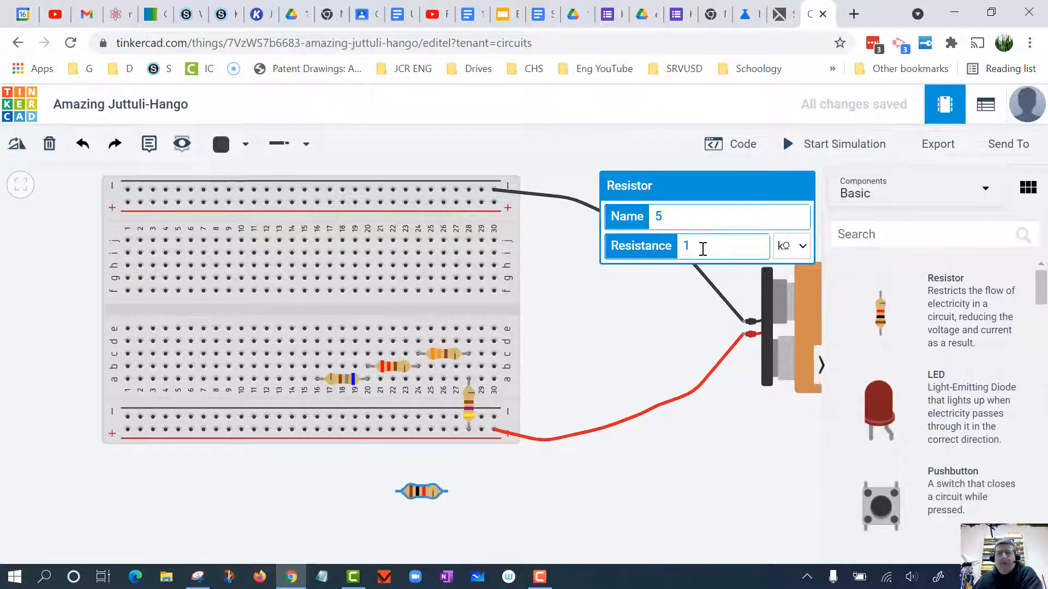
- Set the fifth resistor to 150 Ω and plug it into row d between columns 16 and 20, parallel to the 680 Ω resistor
left_click_drag(703, 249, 672, 250)
type("15")
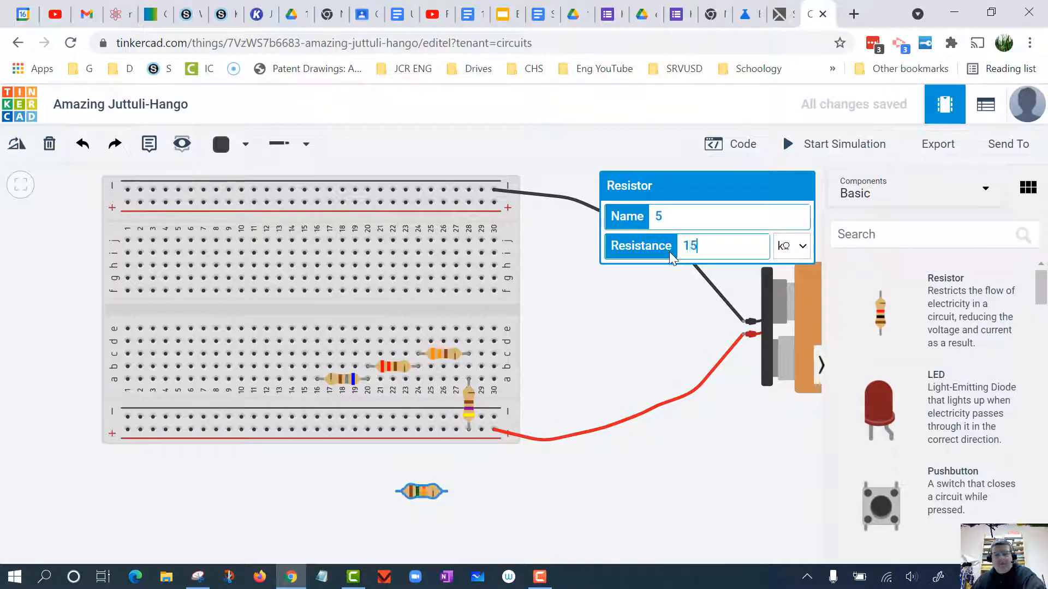
type("0")
left_click(788, 246)
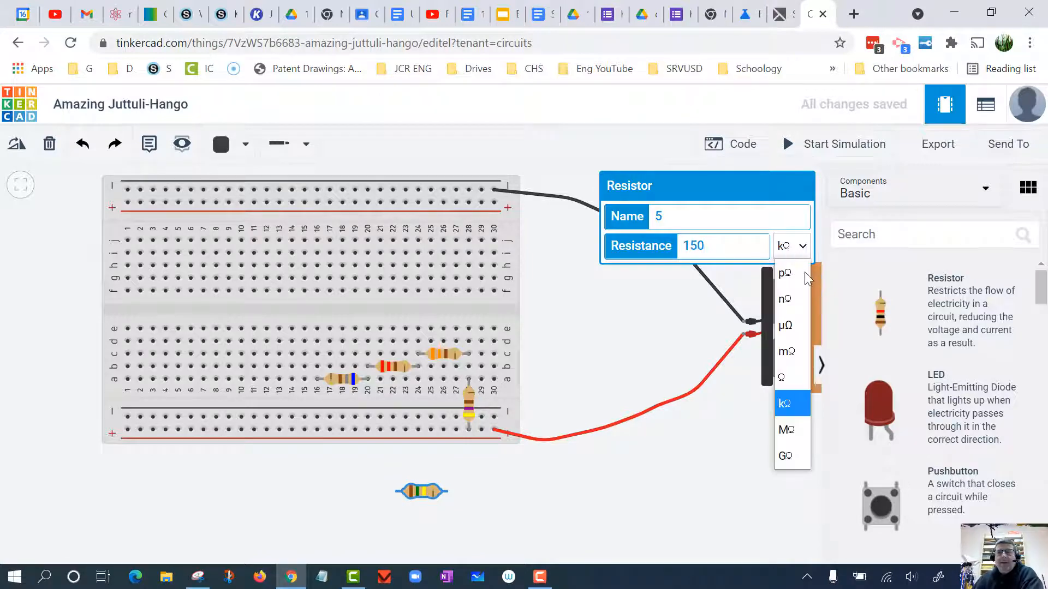
left_click(785, 377)
left_click(429, 547)
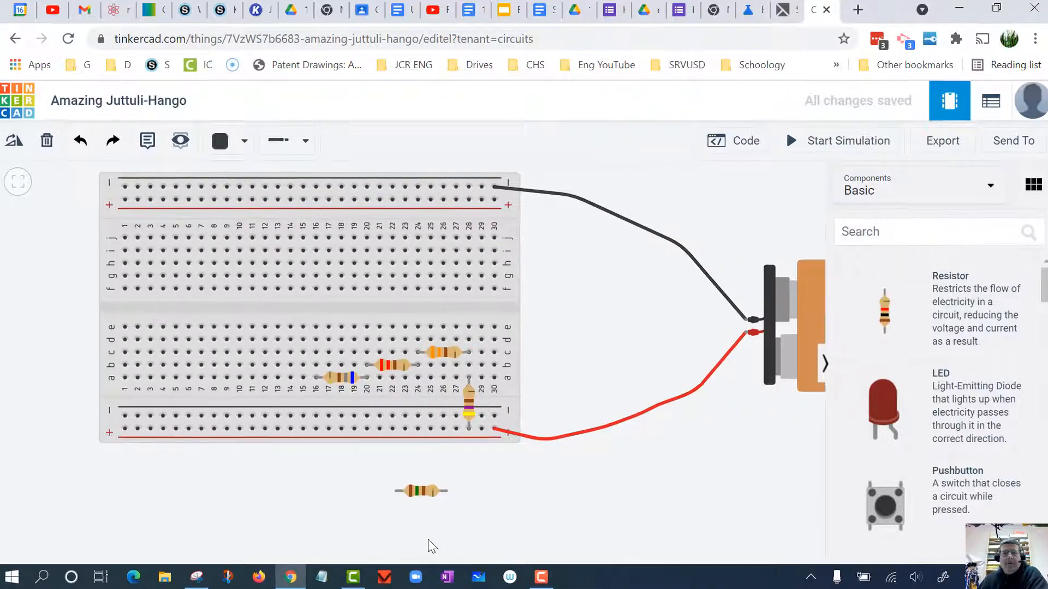
left_click_drag(426, 490, 312, 358)
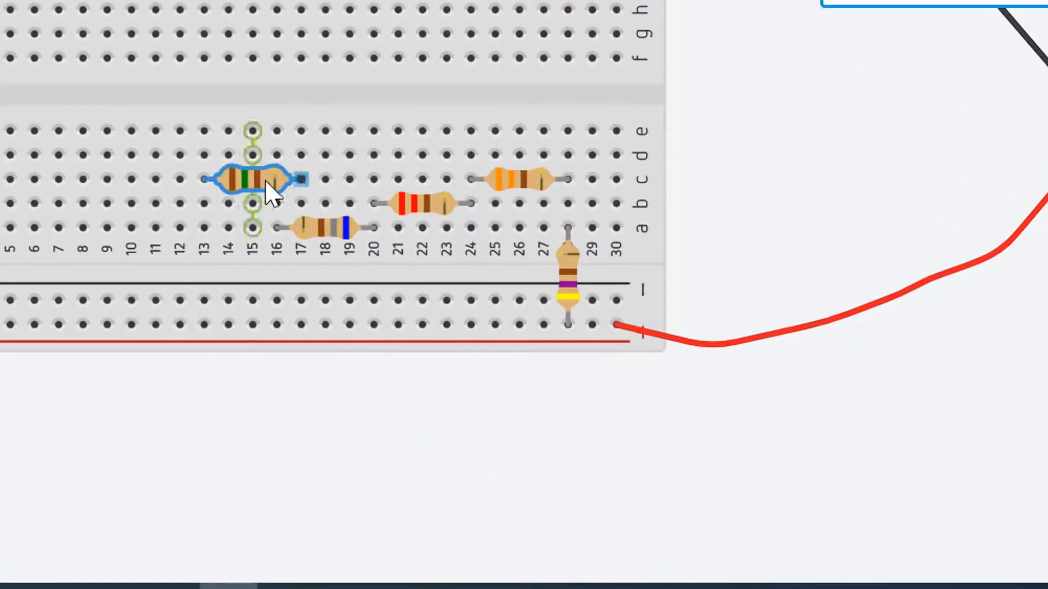
left_click_drag(265, 183, 331, 151)
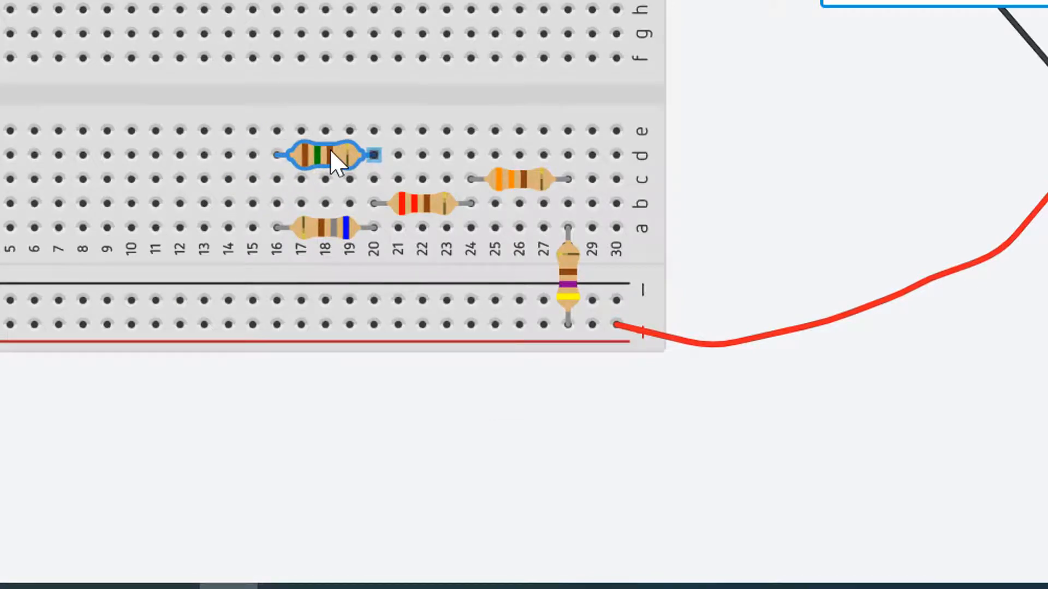
- Run a black wire from hole c16 to the upper negative rail above column 14, bending it around columns 9 to 11
scroll(541, 488, "up", 5)
left_click_drag(447, 380, 579, 528)
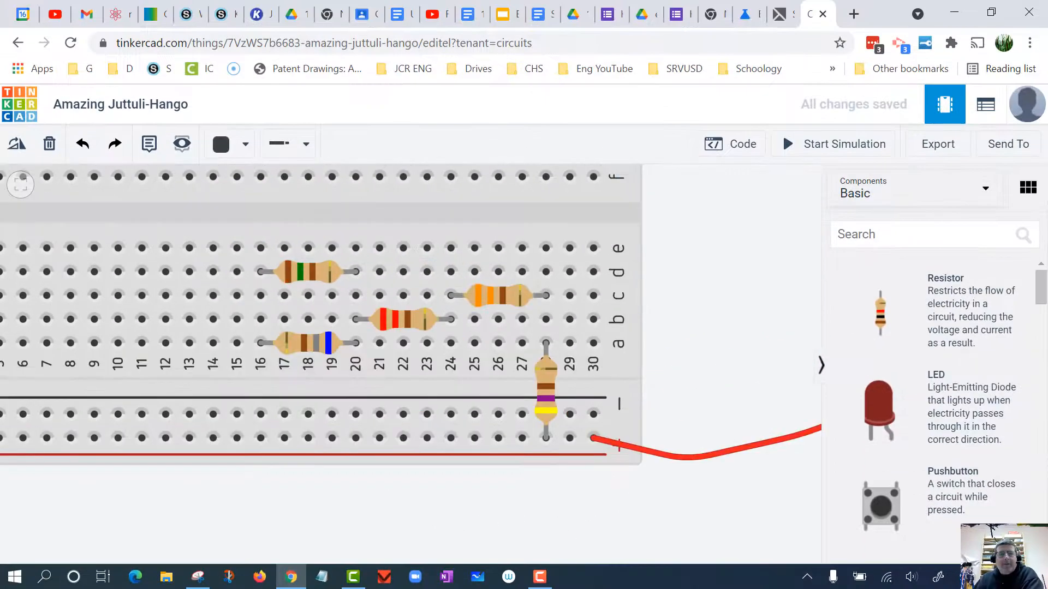
left_click_drag(424, 503, 533, 482)
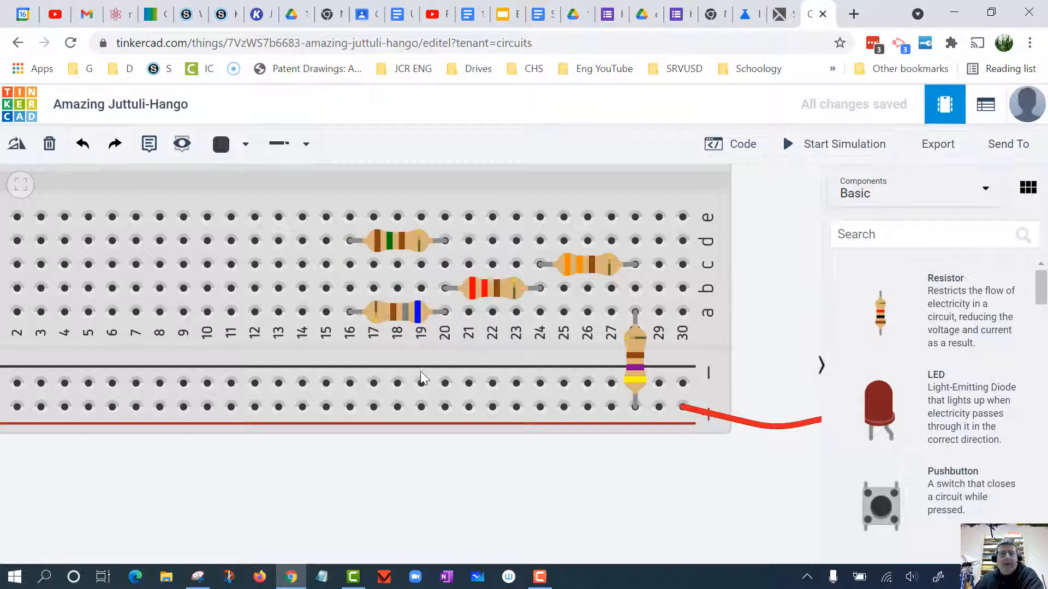
scroll(423, 378, "down", 3)
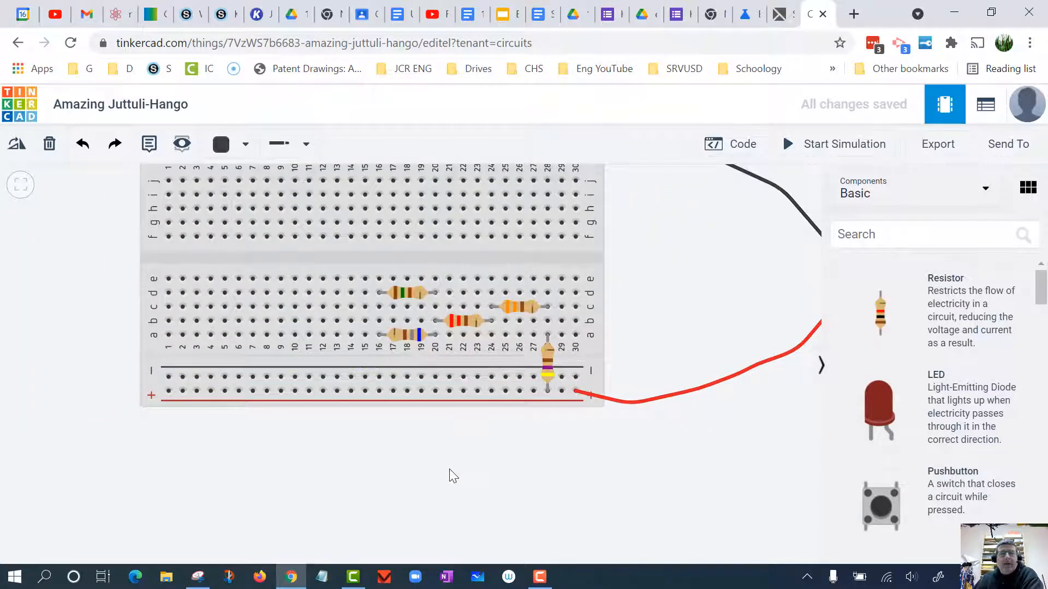
scroll(453, 478, "down", 2)
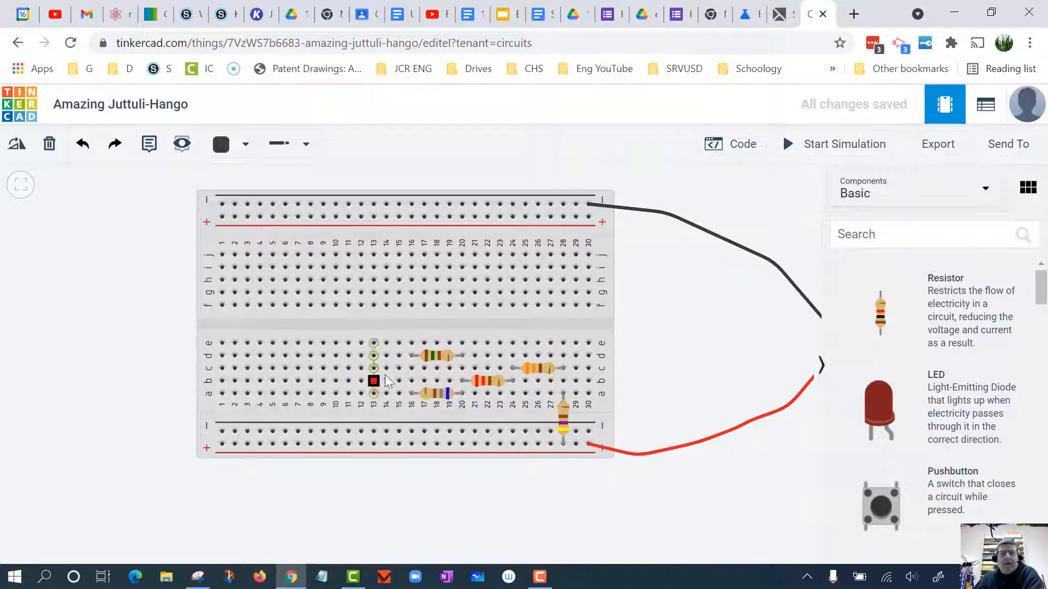
left_click(411, 368)
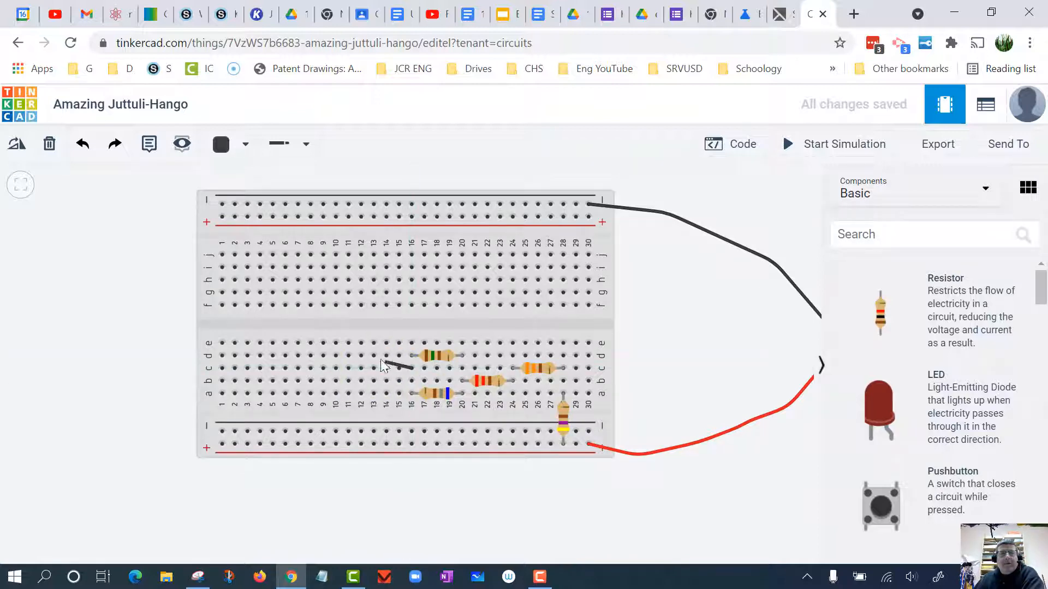
left_click(328, 273)
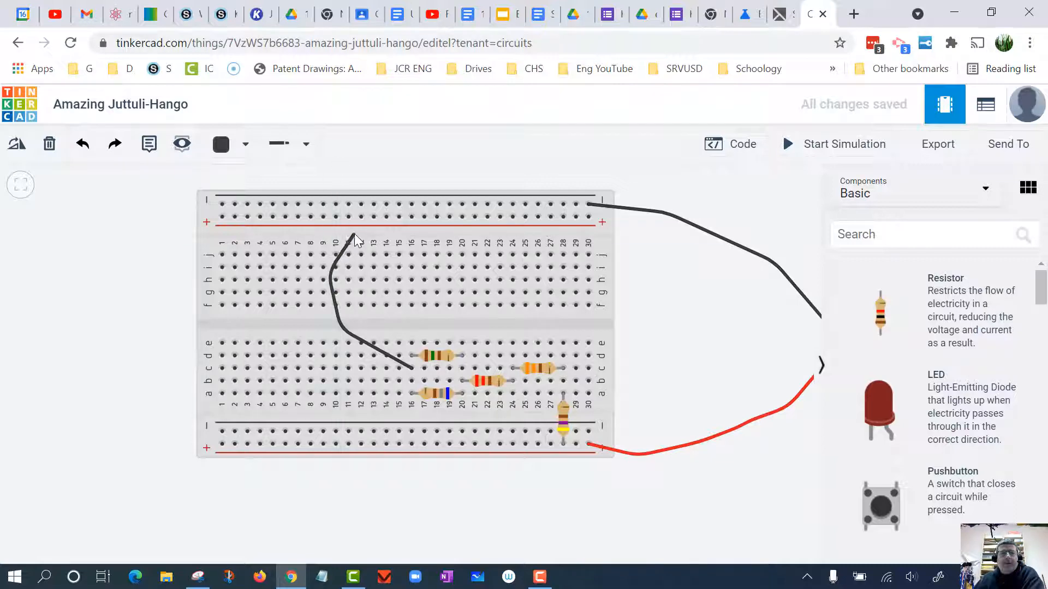
left_click(387, 205)
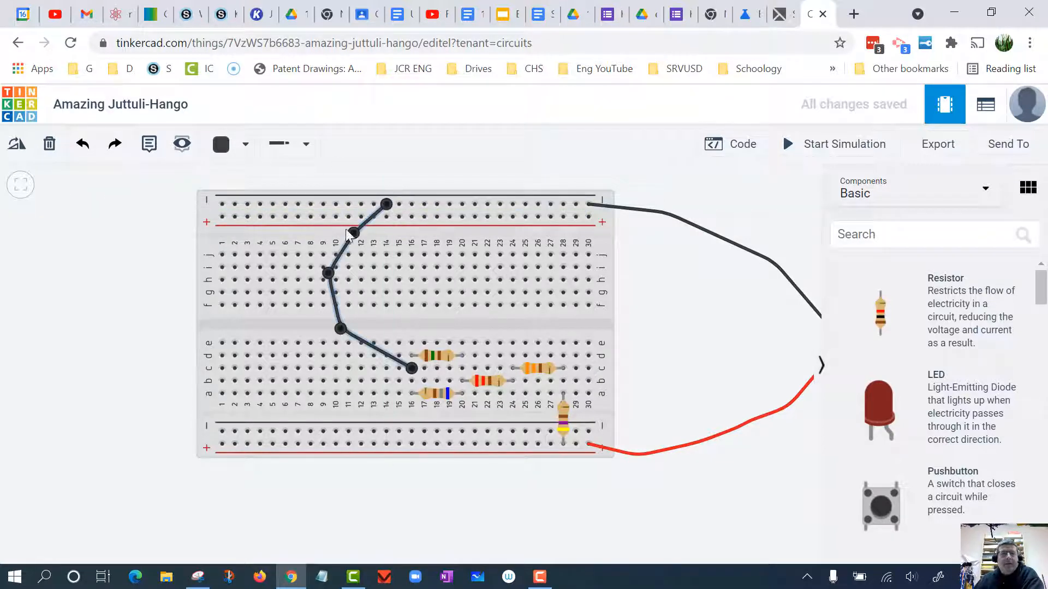
left_click(127, 281)
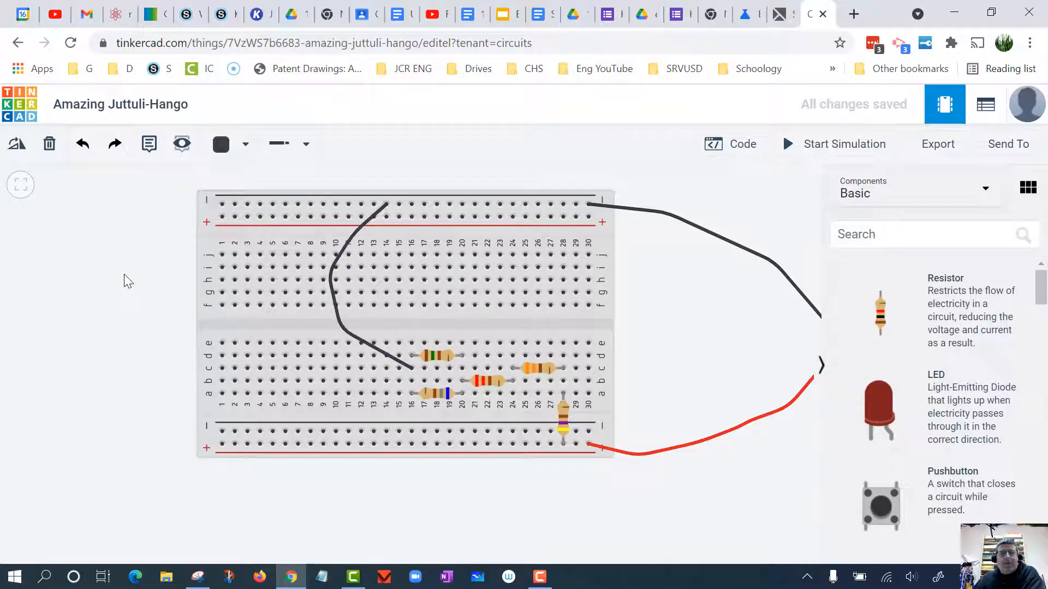
- Move the 9V battery closer to the breadboard and add a multimeter below the breadboard
left_click_drag(725, 342, 582, 361)
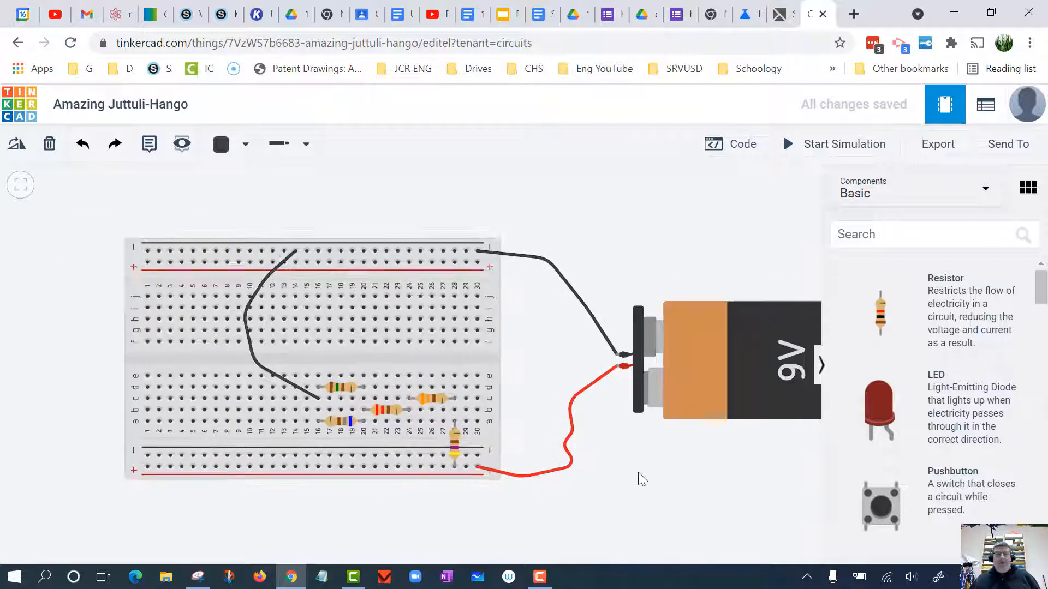
scroll(666, 484, "down", 2)
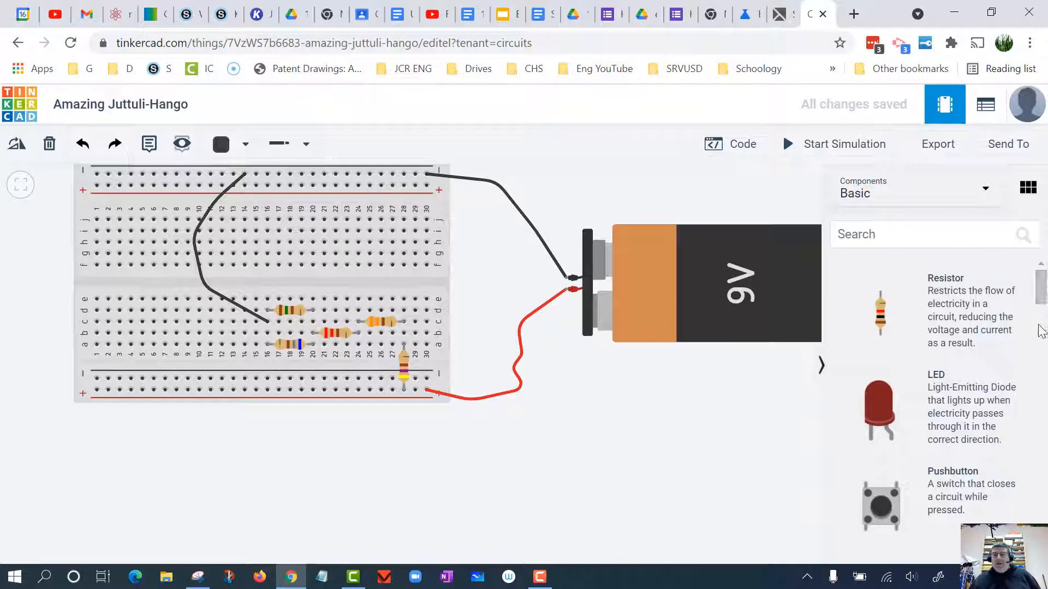
left_click_drag(1040, 289, 1045, 521)
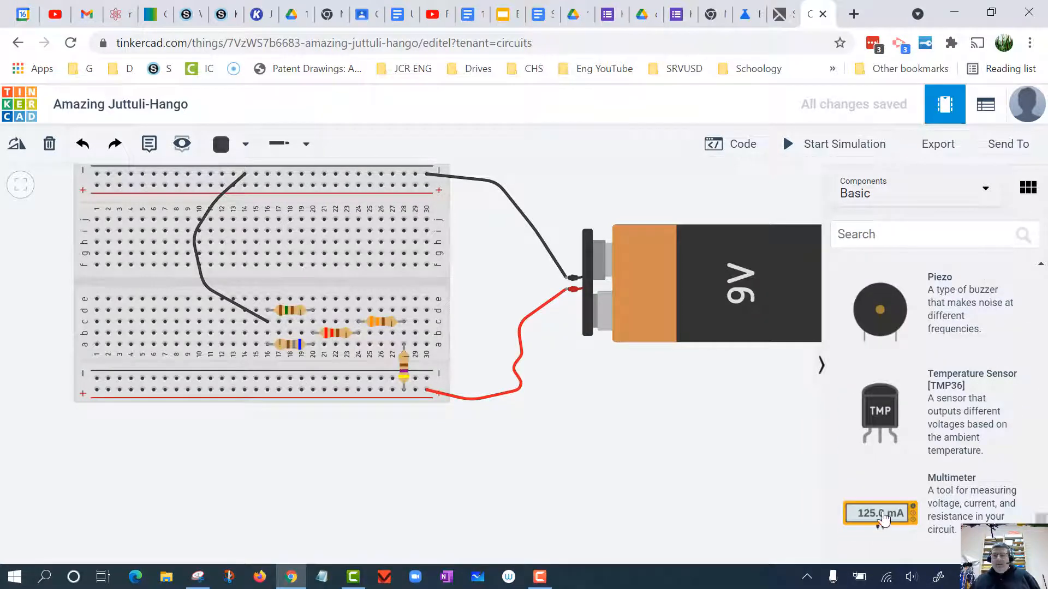
left_click_drag(882, 517, 386, 494)
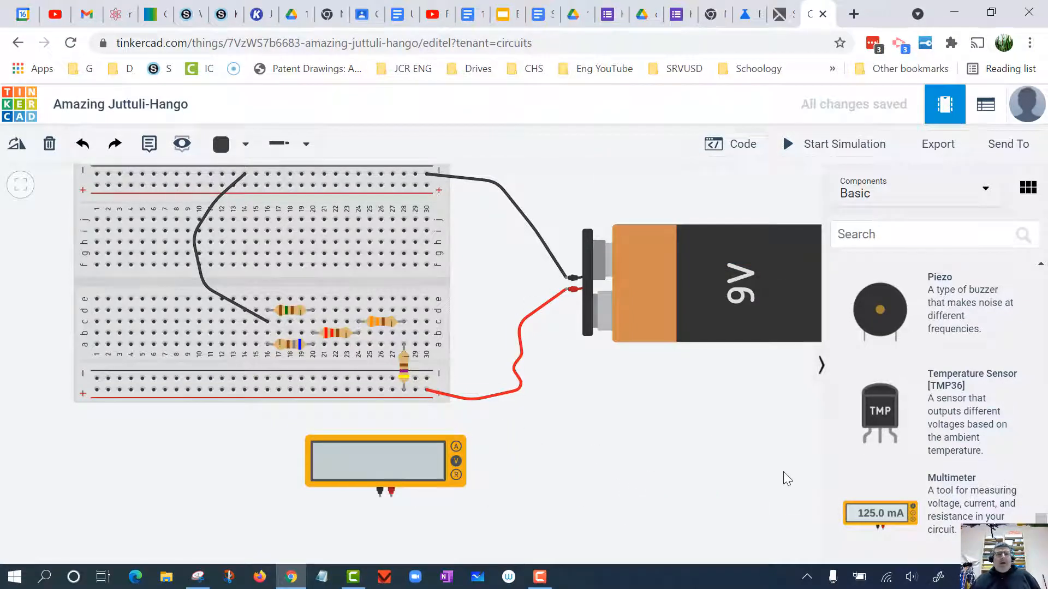
left_click(201, 281)
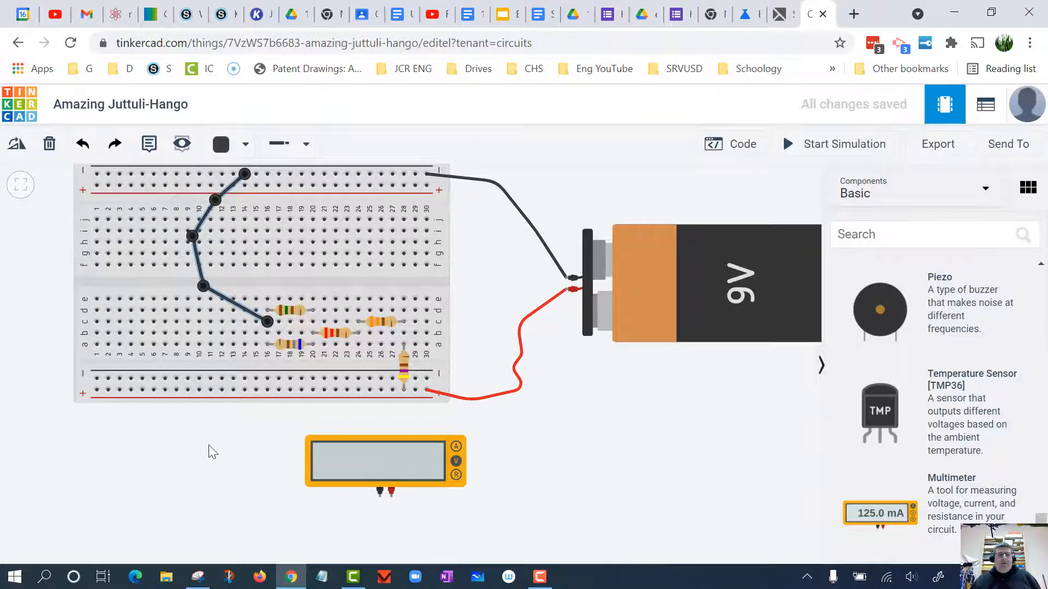
left_click_drag(210, 446, 220, 418)
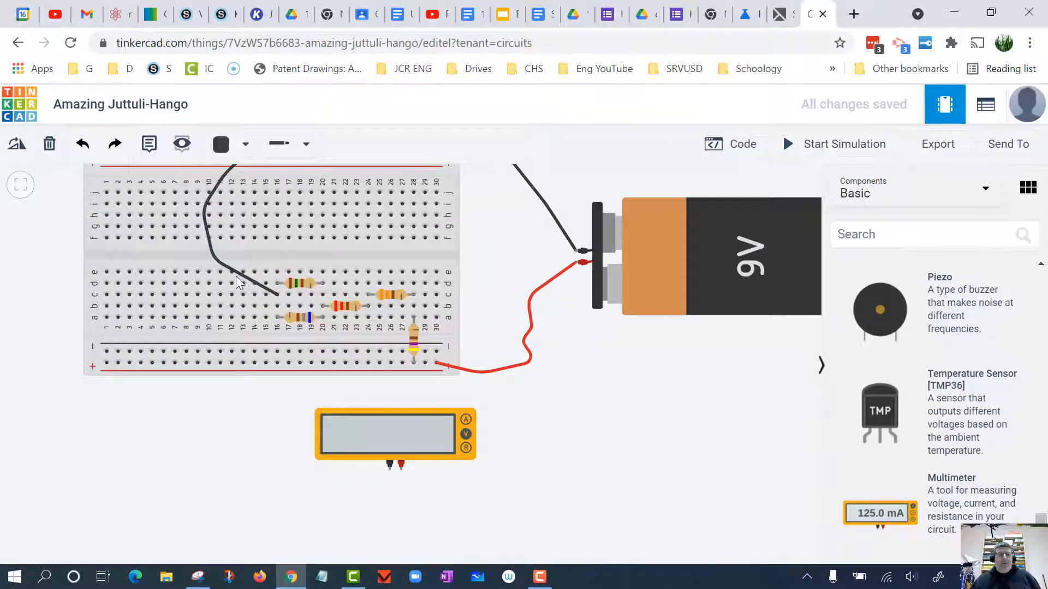
- Move the lower end of the black wire from c16 to hole c4 and shift its lowest bend to above column 6
left_click(277, 295)
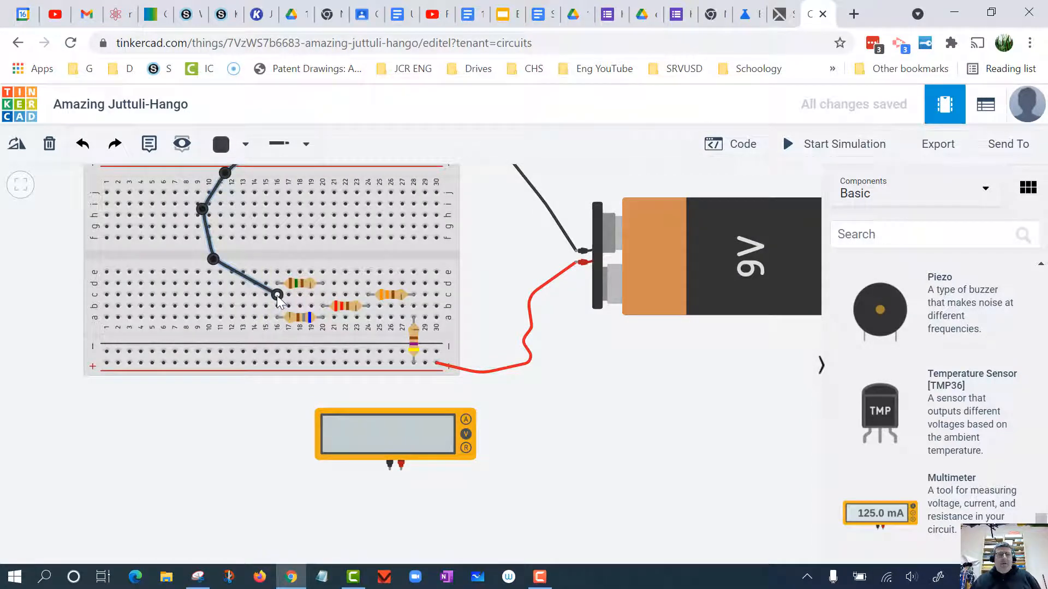
left_click_drag(277, 296, 142, 297)
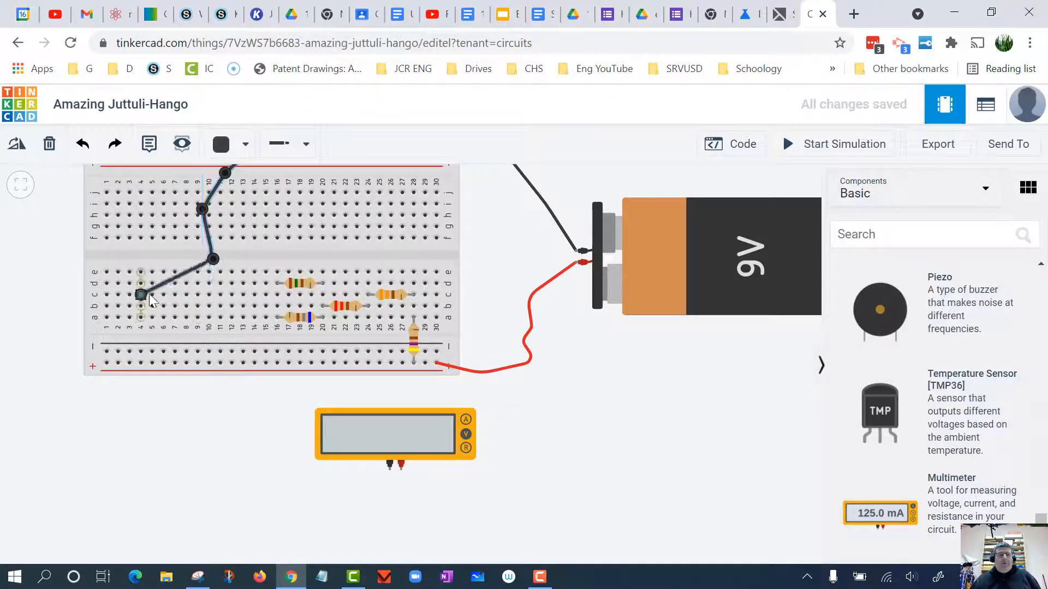
left_click_drag(212, 259, 163, 253)
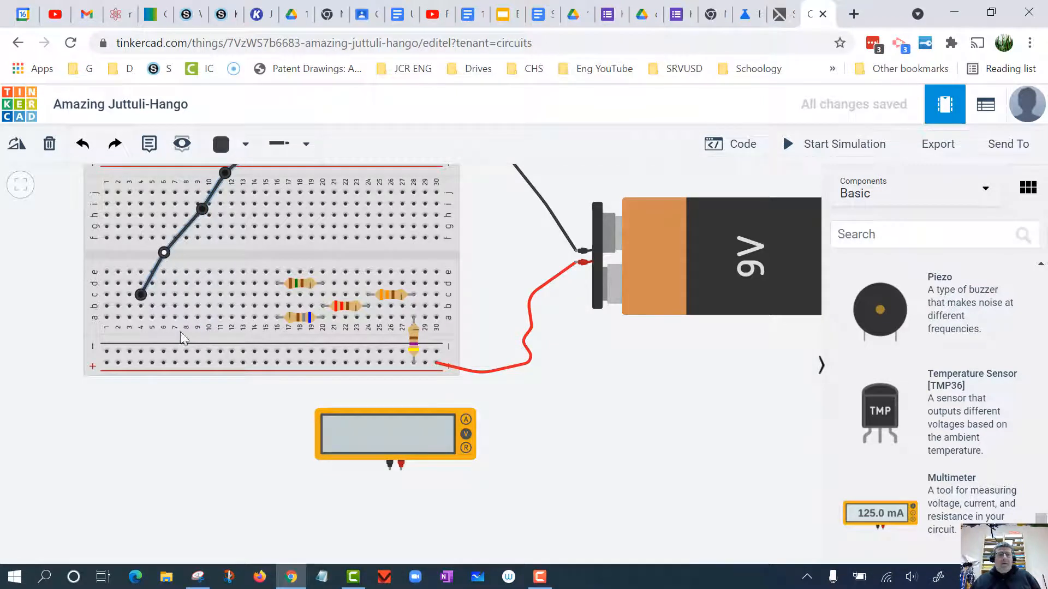
- Set the multimeter's mode to Amperage
left_click(465, 424)
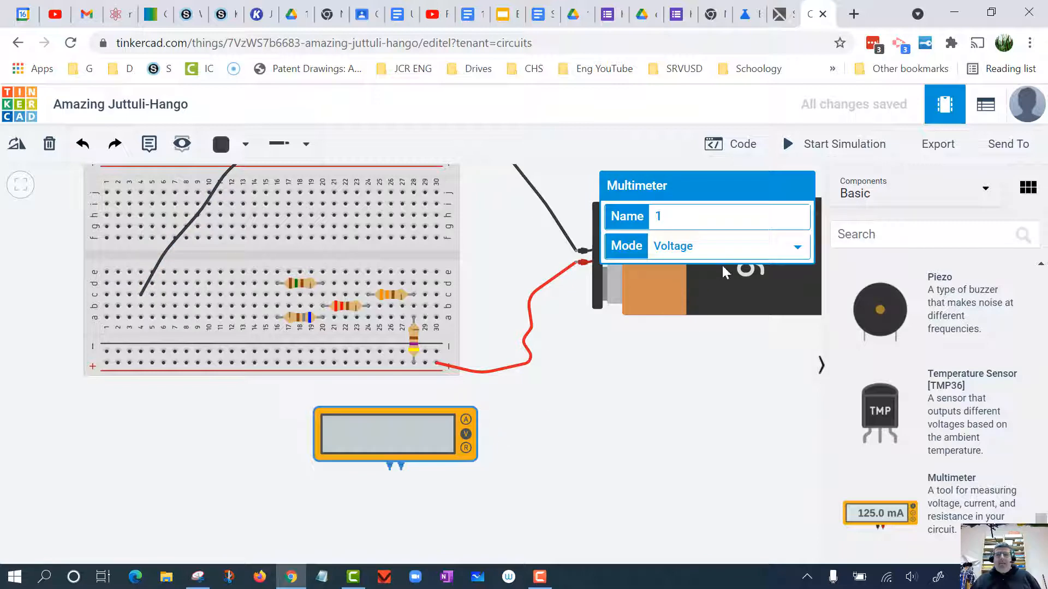
left_click(701, 257)
left_click(708, 273)
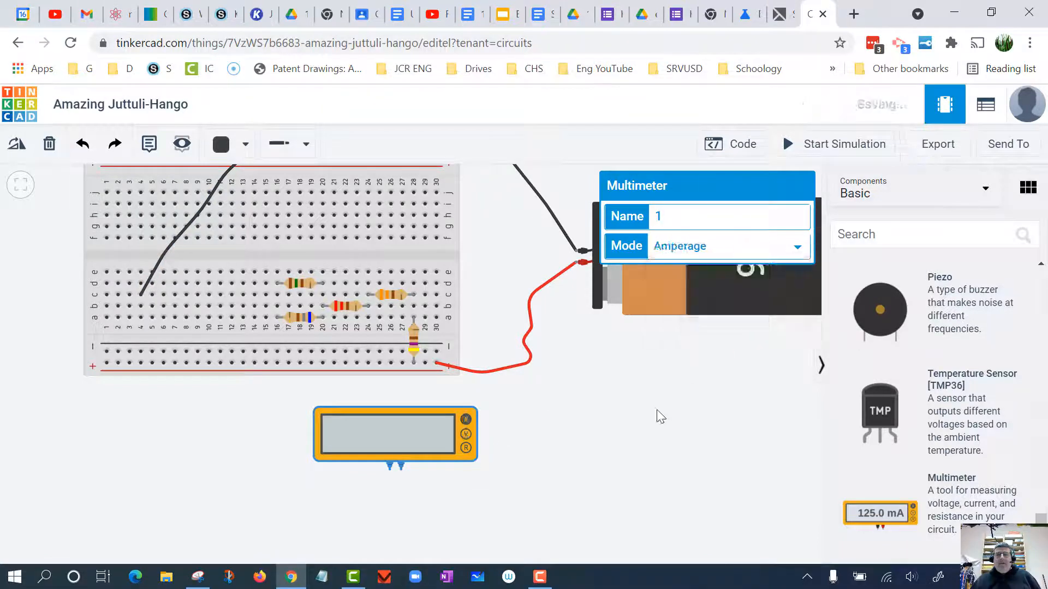
left_click(676, 451)
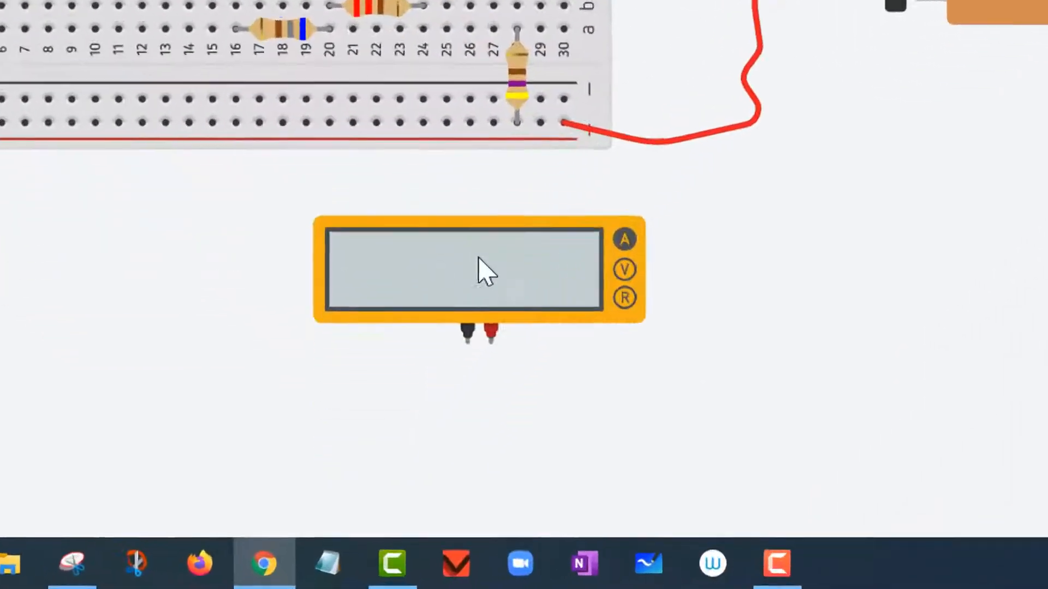
- Shift the multimeter slightly left, then run a yellow wire from its positive terminal around the meter to hole c17
left_click(397, 434)
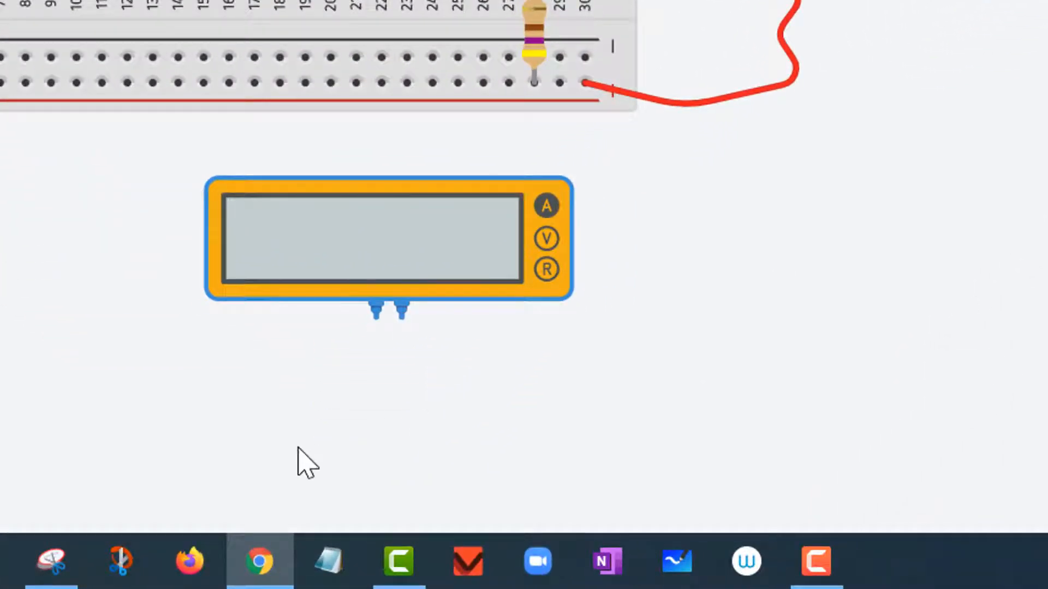
left_click(402, 318)
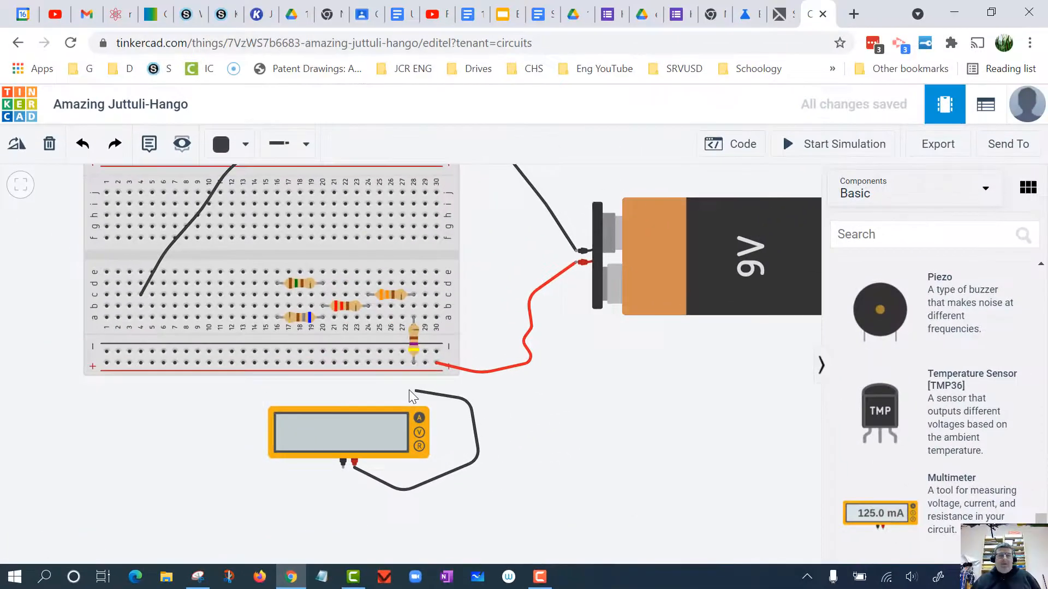
left_click(391, 388)
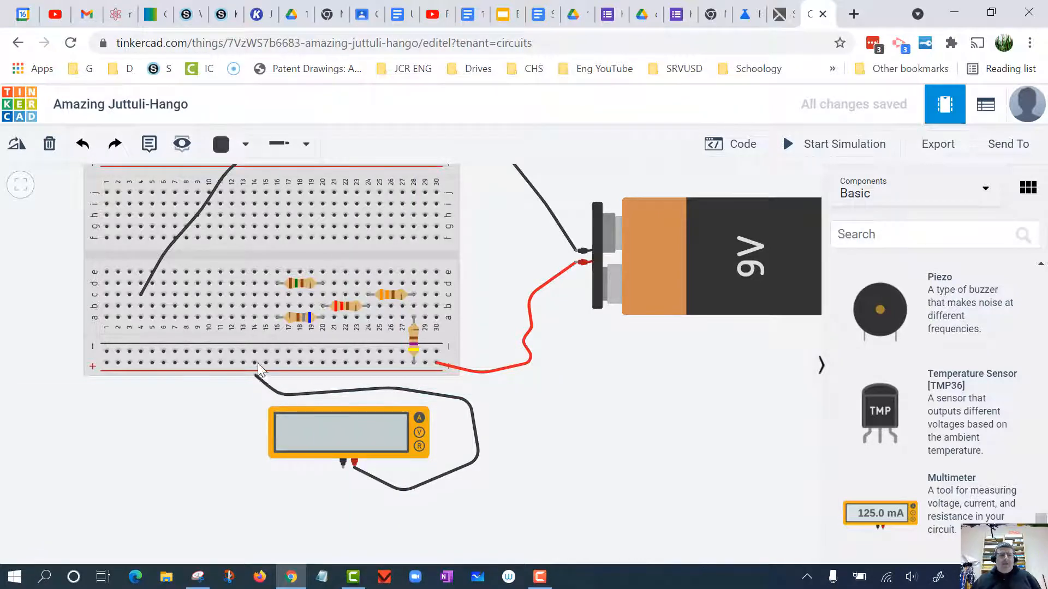
left_click(258, 338)
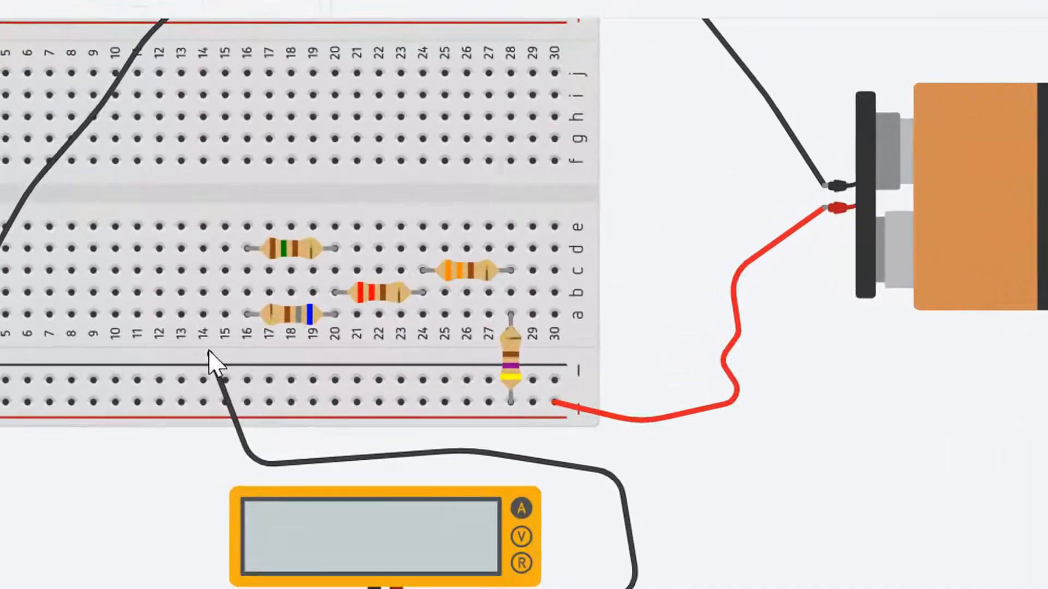
left_click(266, 268)
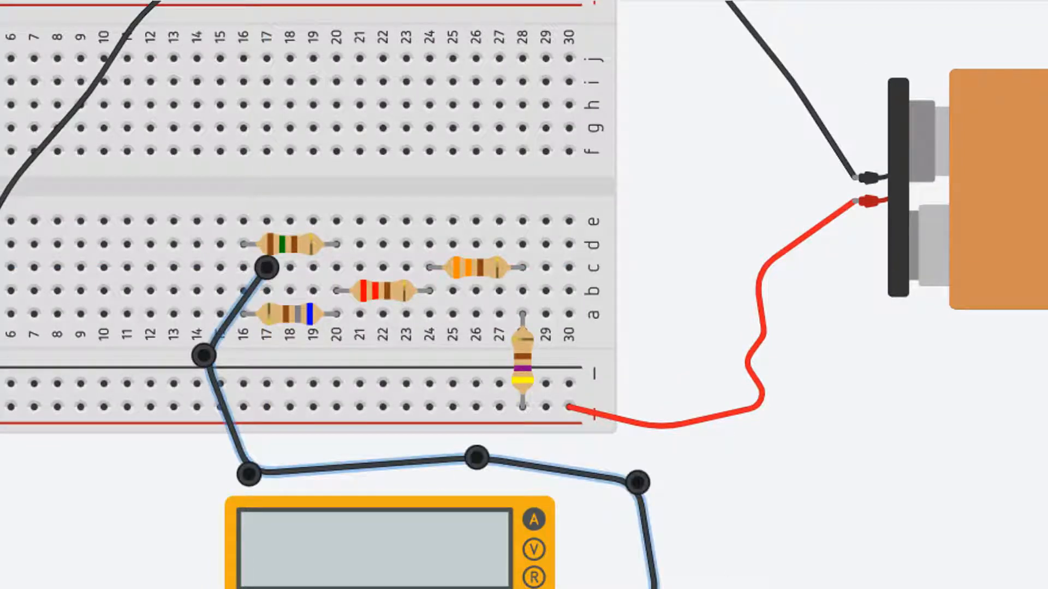
left_click(835, 567)
left_click(647, 527)
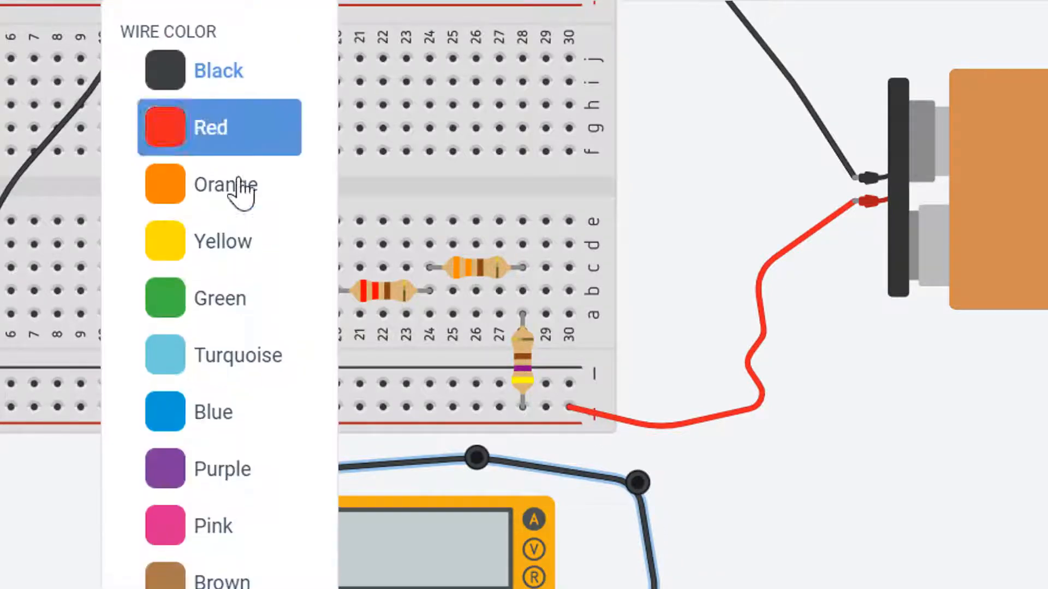
left_click(279, 241)
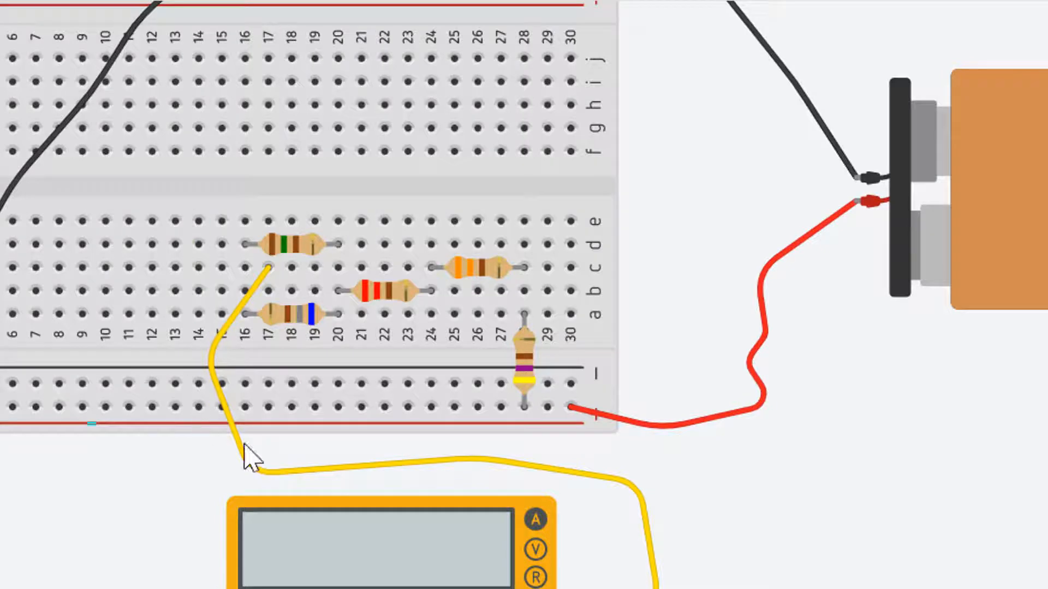
- Move the yellow wire's breadboard end to hole c16, in line with the parallel resistors, and shift its nearest bend to about column 12
scroll(370, 493, "up", 3)
left_click_drag(51, 494, 133, 573)
left_click_drag(878, 329, 892, 399)
scroll(892, 399, "down", 1)
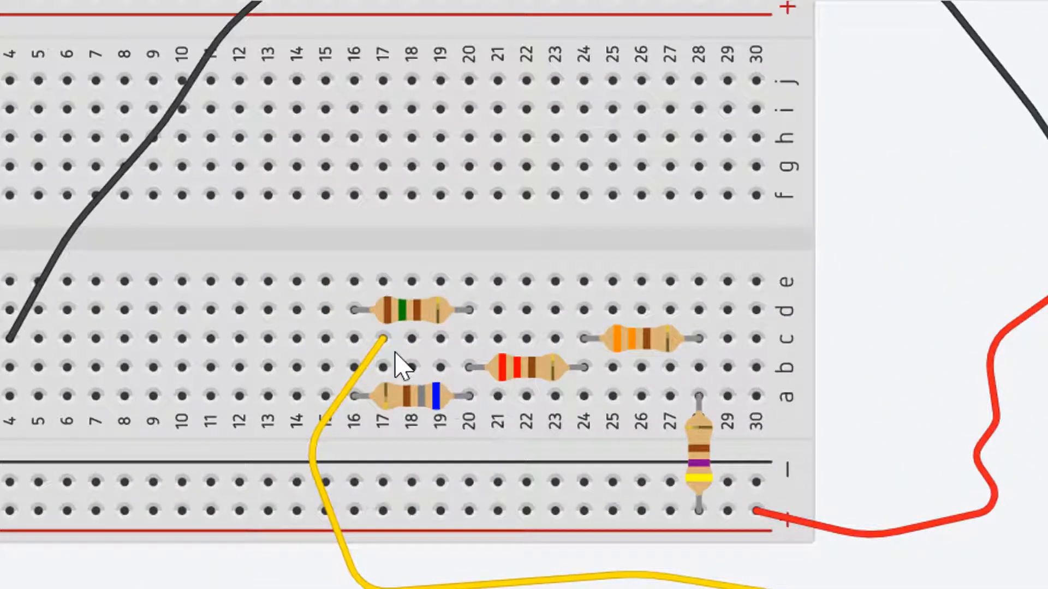
mouse_move(383, 340)
left_mouse_down()
mouse_move(354, 341)
mouse_move(402, 362)
mouse_move(385, 341)
mouse_move(440, 367)
mouse_move(495, 367)
mouse_move(494, 382)
mouse_move(408, 359)
mouse_move(381, 338)
mouse_move(369, 353)
mouse_move(385, 337)
mouse_move(362, 346)
mouse_move(388, 382)
mouse_move(652, 584)
mouse_move(384, 394)
mouse_move(744, 561)
mouse_move(910, 585)
mouse_move(487, 580)
mouse_move(374, 416)
mouse_move(363, 390)
mouse_move(370, 350)
mouse_move(381, 361)
left_mouse_up()
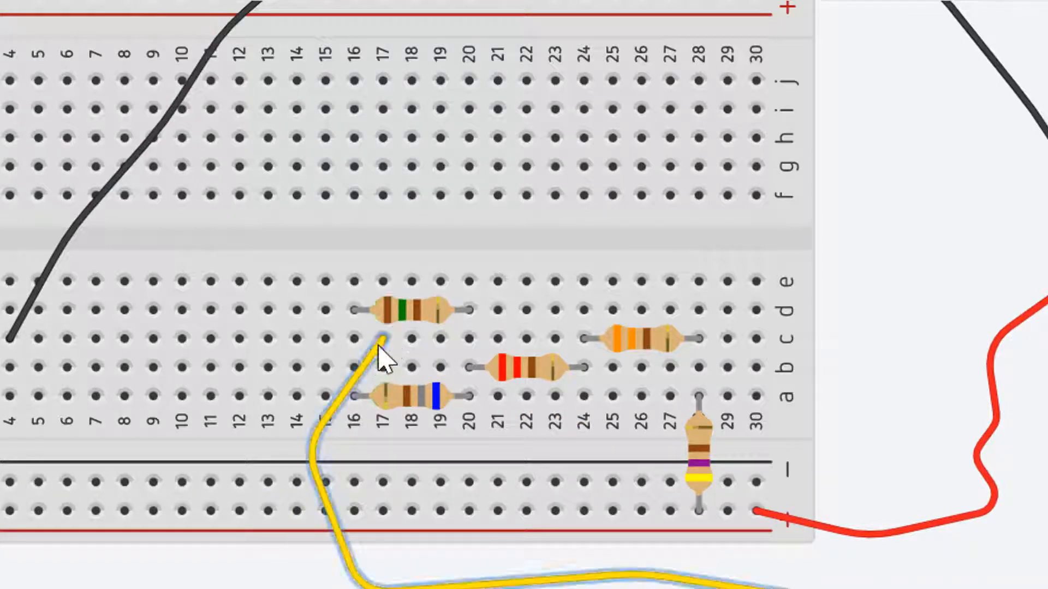
left_click_drag(376, 348, 304, 362)
left_click_drag(360, 339, 356, 339)
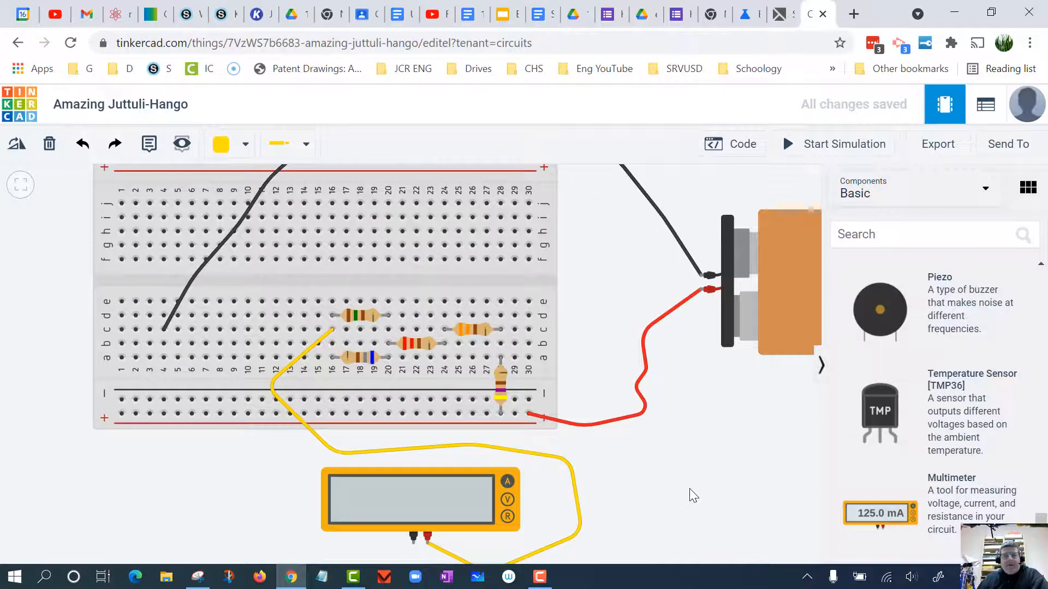
- Run a green wire from the multimeter's negative terminal around the breadboard's lower-left area to hole a4
left_click_drag(687, 477, 687, 441)
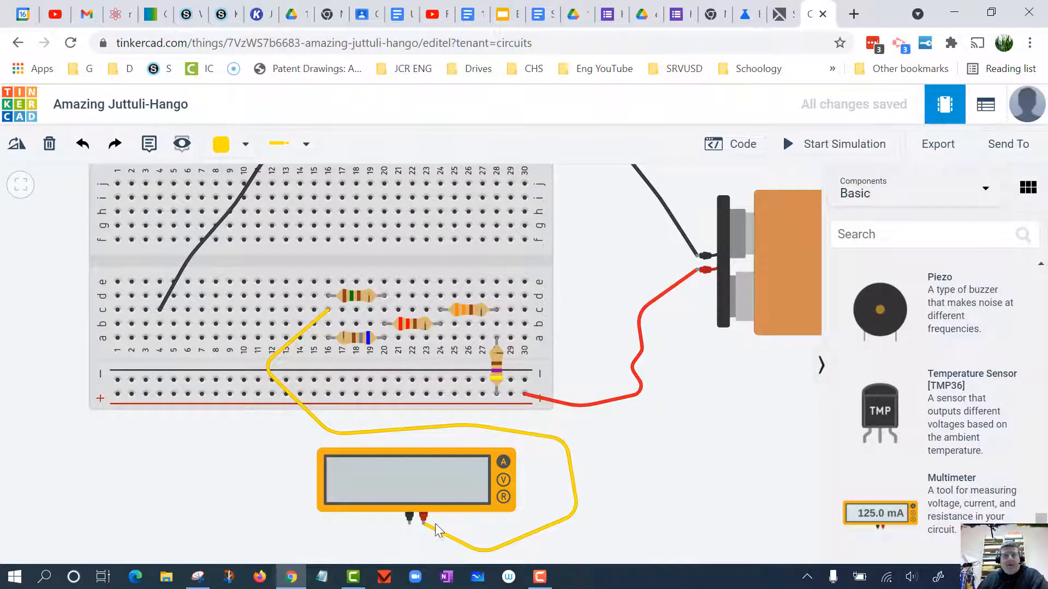
left_click(406, 525)
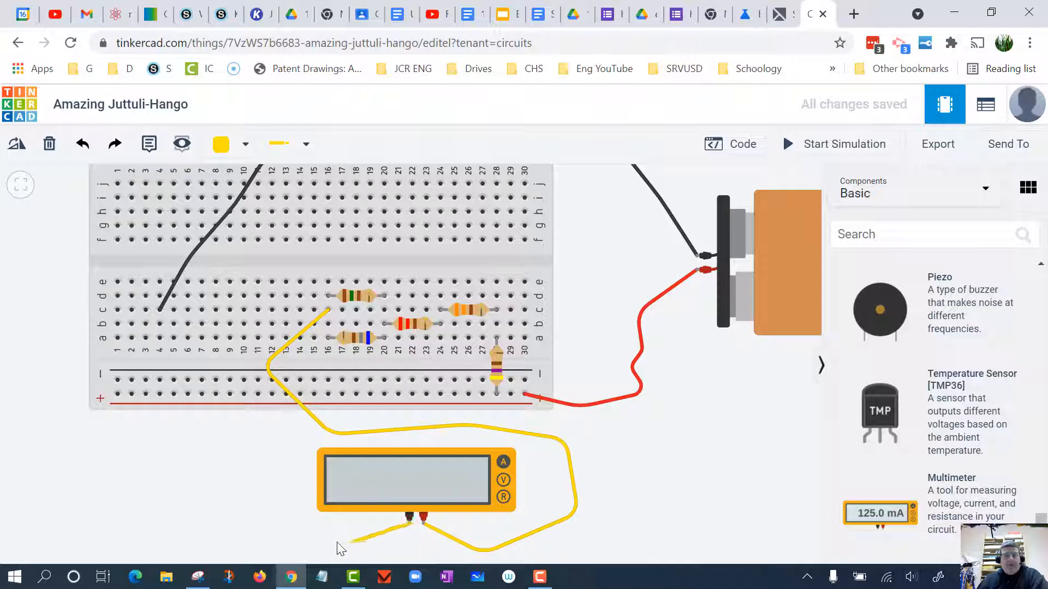
left_click(340, 544)
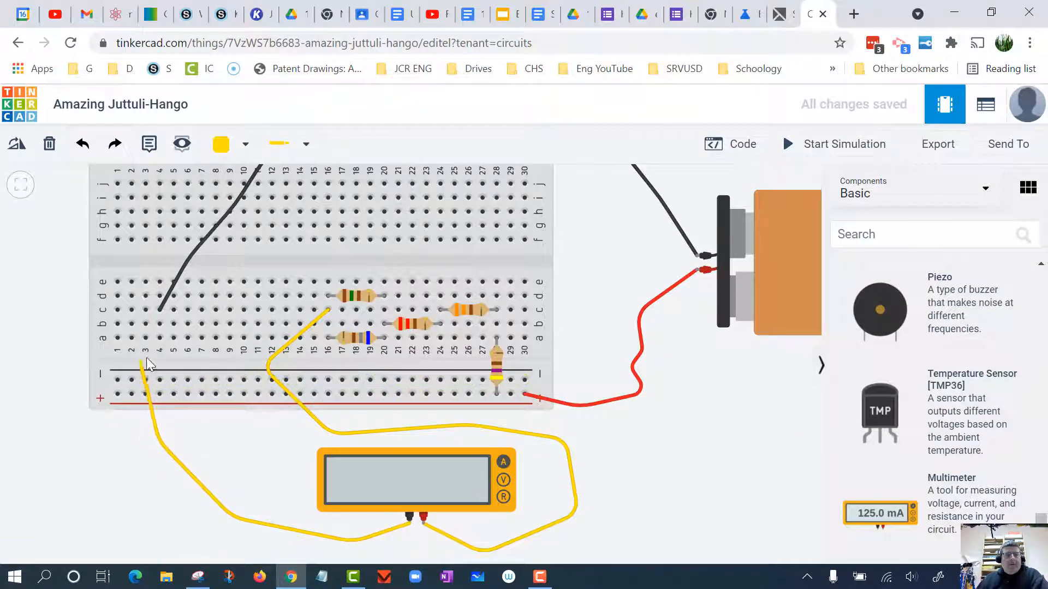
left_click(160, 338)
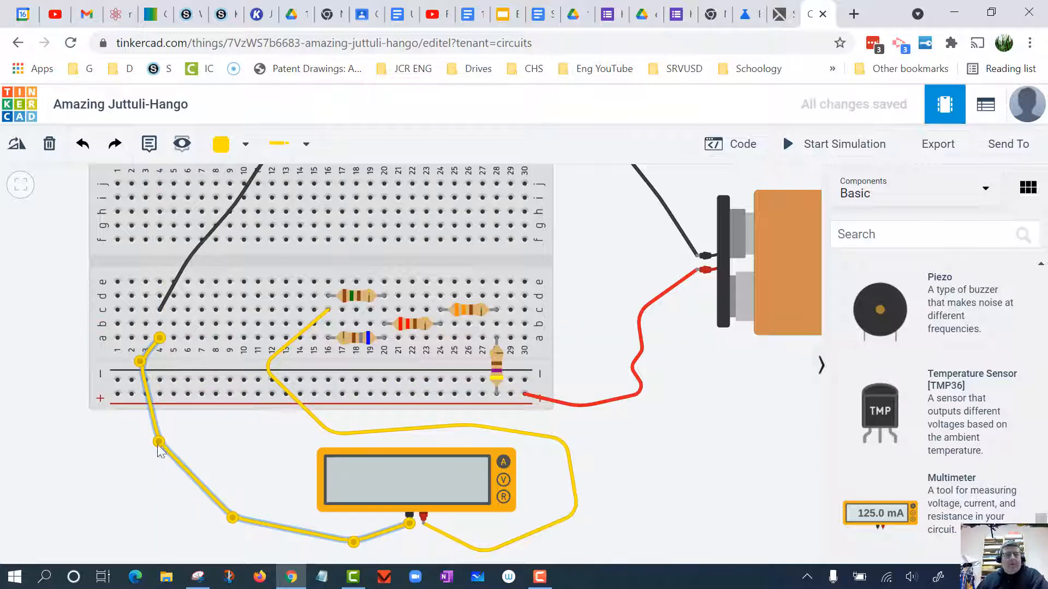
left_click(233, 146)
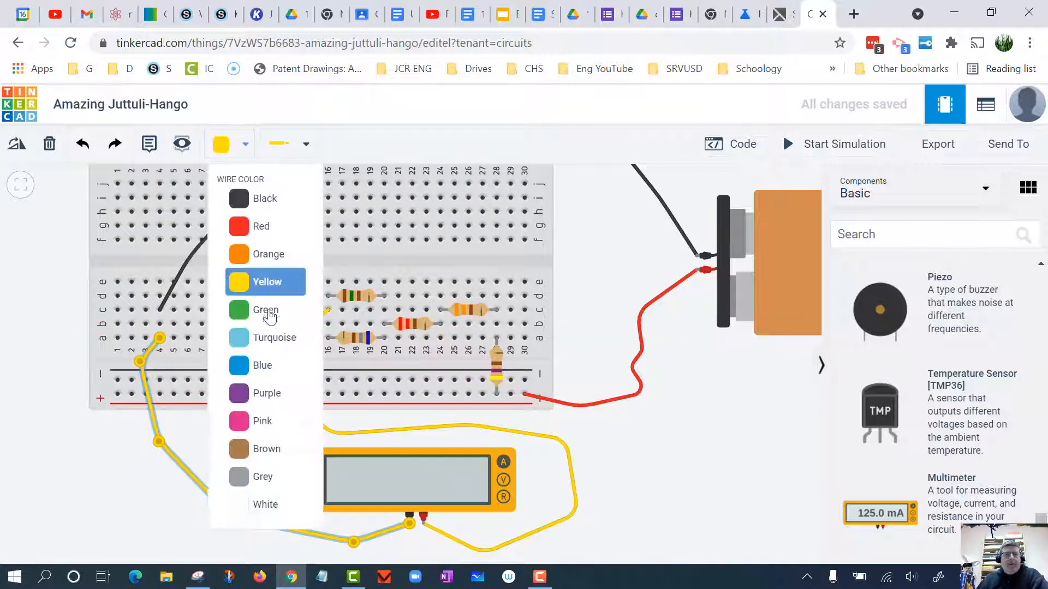
left_click(265, 309)
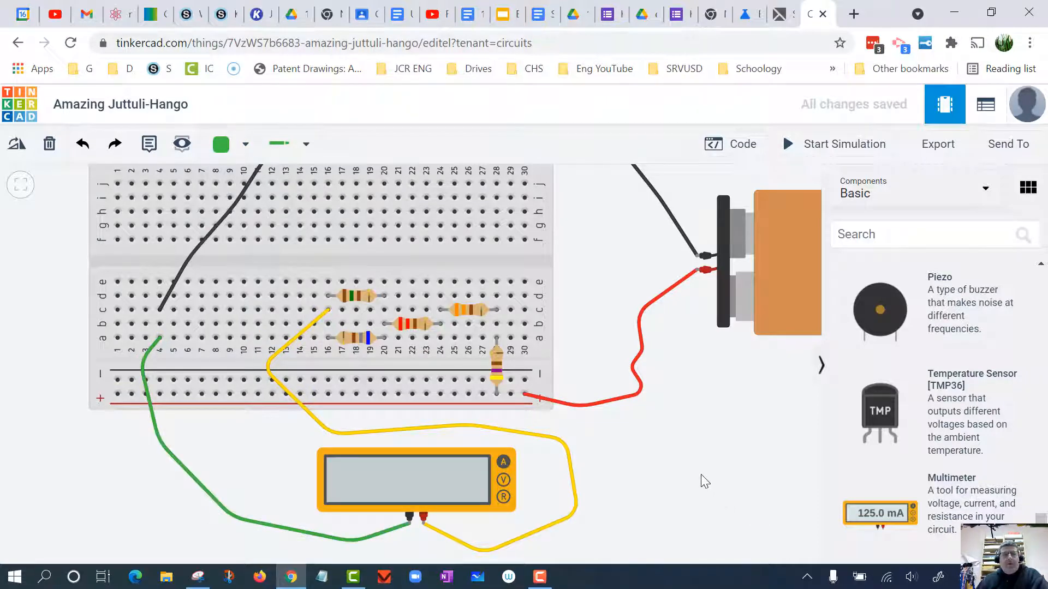
- Run the simulation to read the circuit's total current on the multimeter, then stop it
scroll(703, 479, "down", 4)
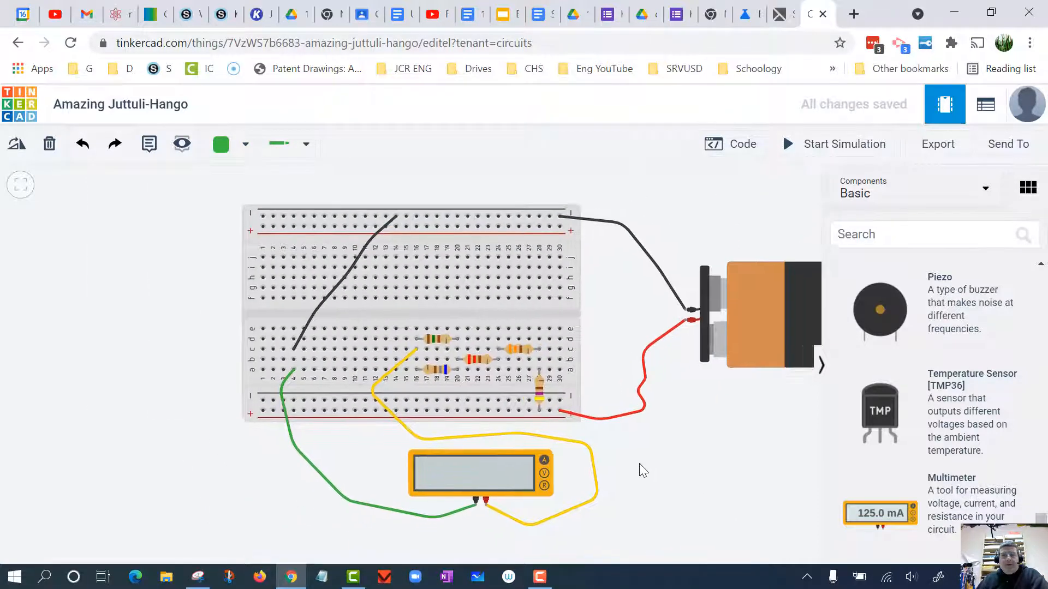
left_click_drag(640, 463, 598, 458)
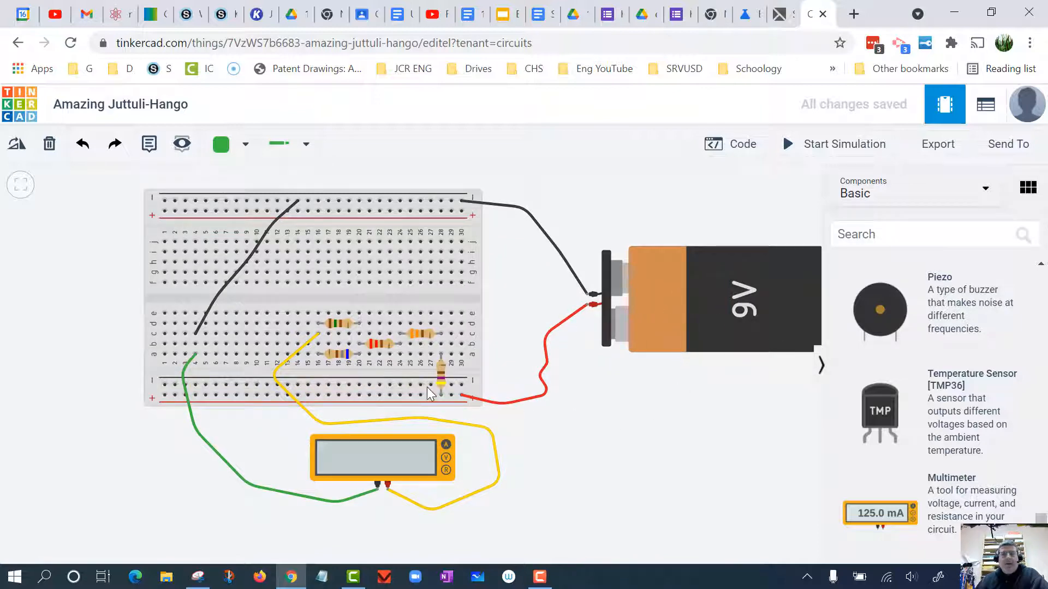
left_click_drag(446, 353, 446, 344)
left_click(814, 146)
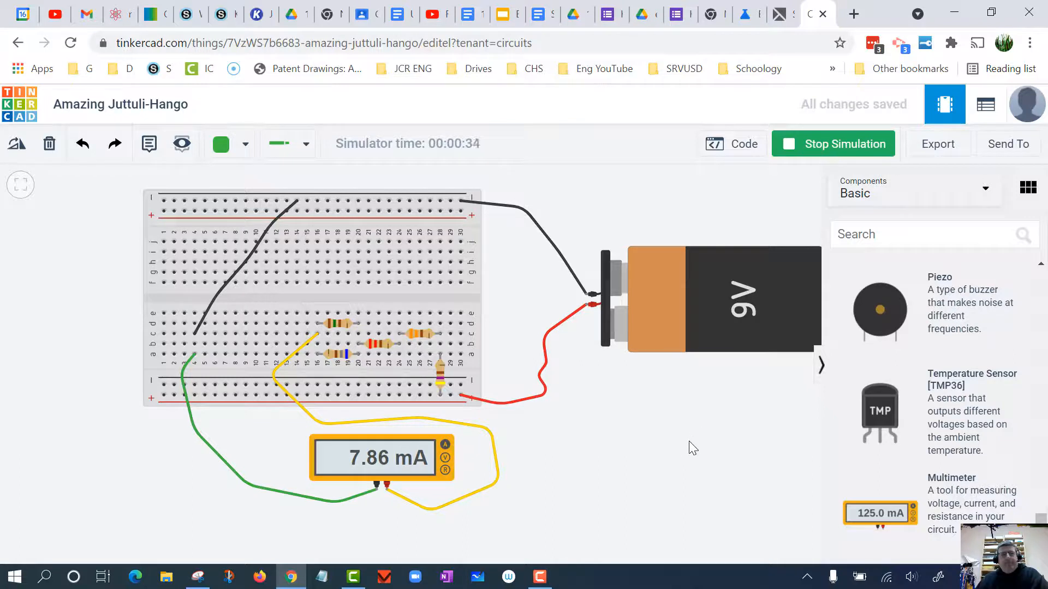
left_click(819, 147)
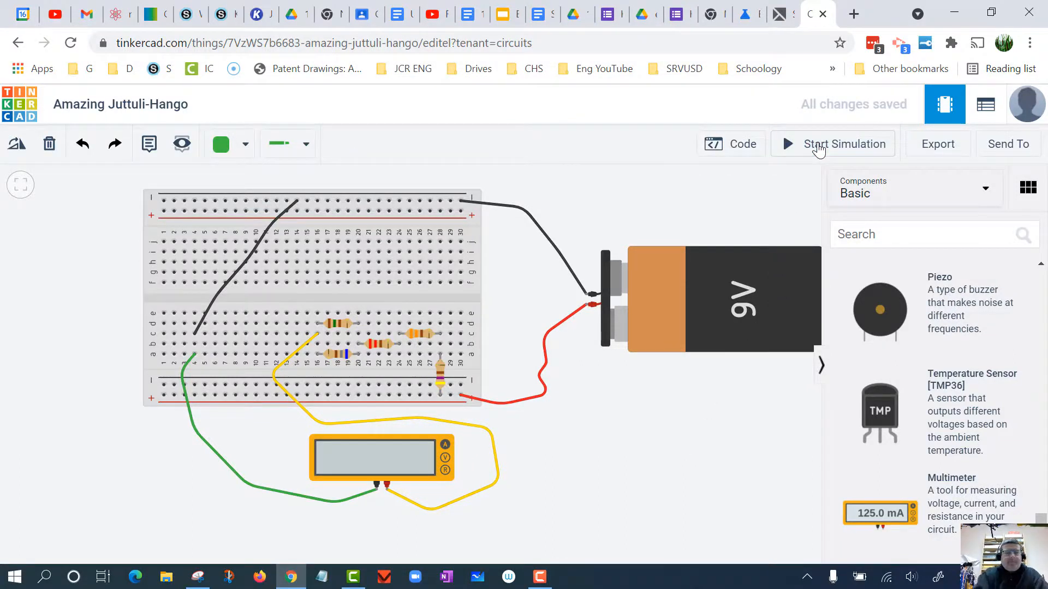